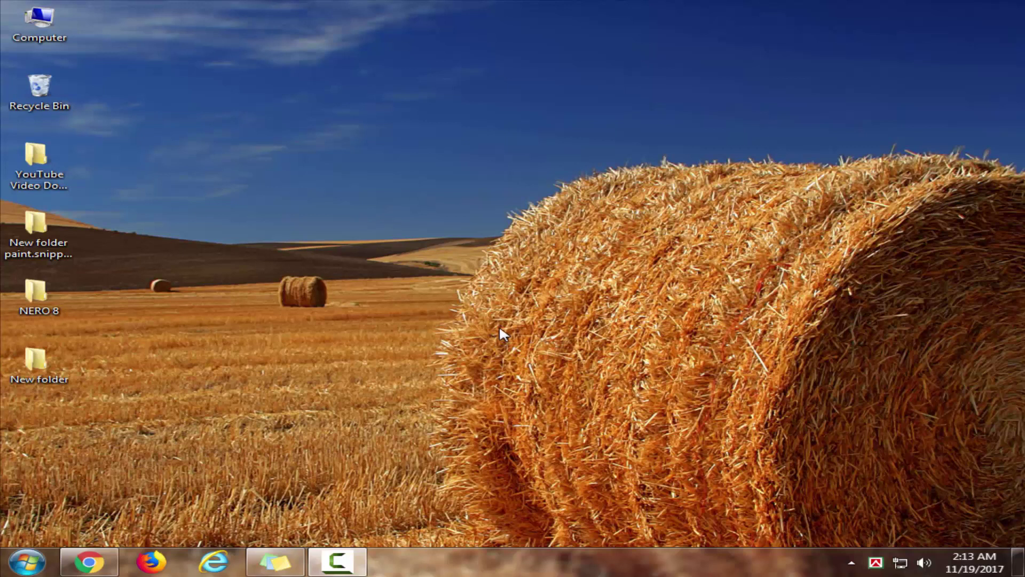
Run the Nero v 8.3.2.1 installer from the NERO 8 folder on the desktop and minimize the folder window.
{"action": "double_click", "coordinate": [36, 363]}
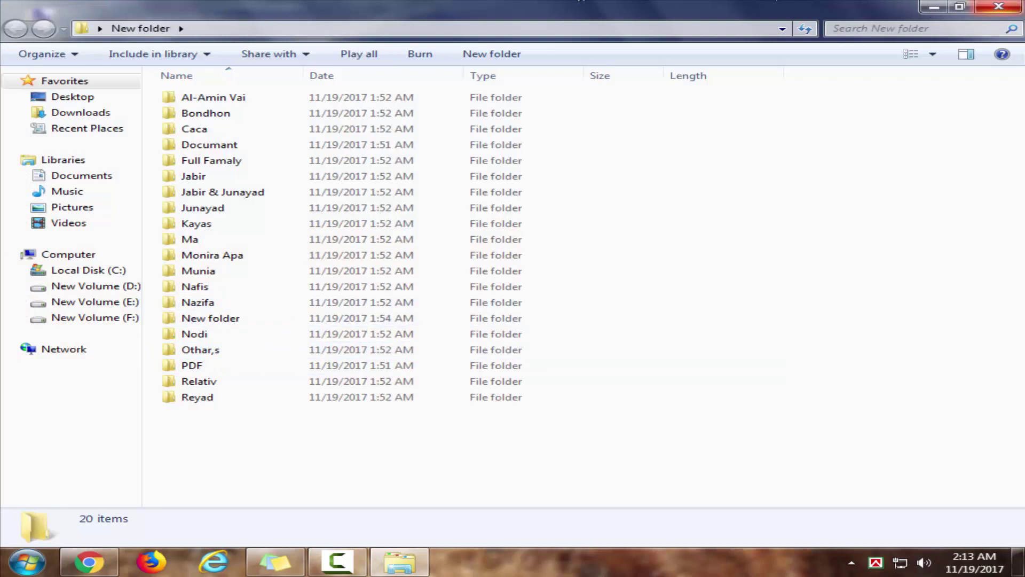
{"action": "left_click", "coordinate": [998, 6]}
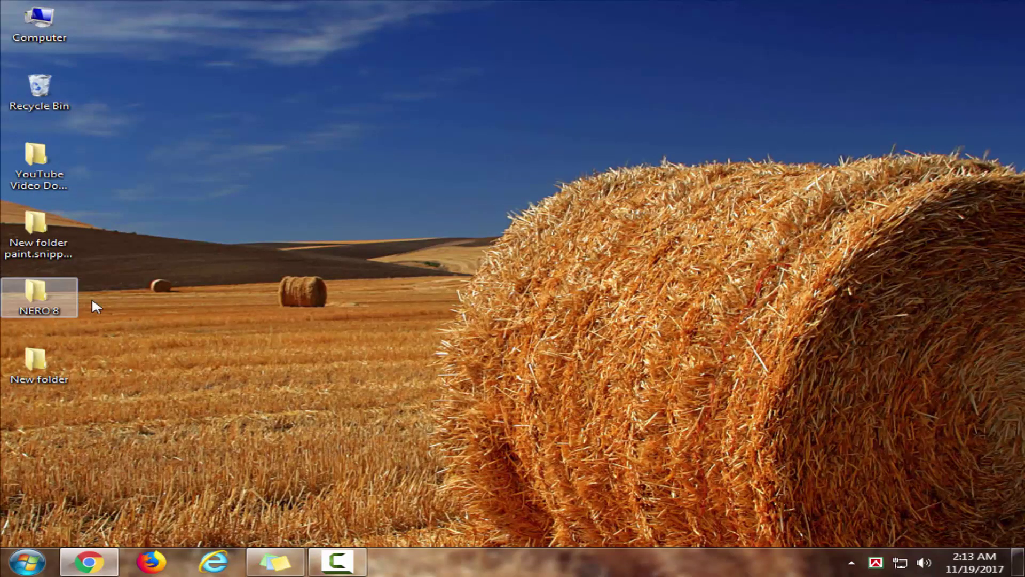
{"action": "double_click", "coordinate": [59, 304]}
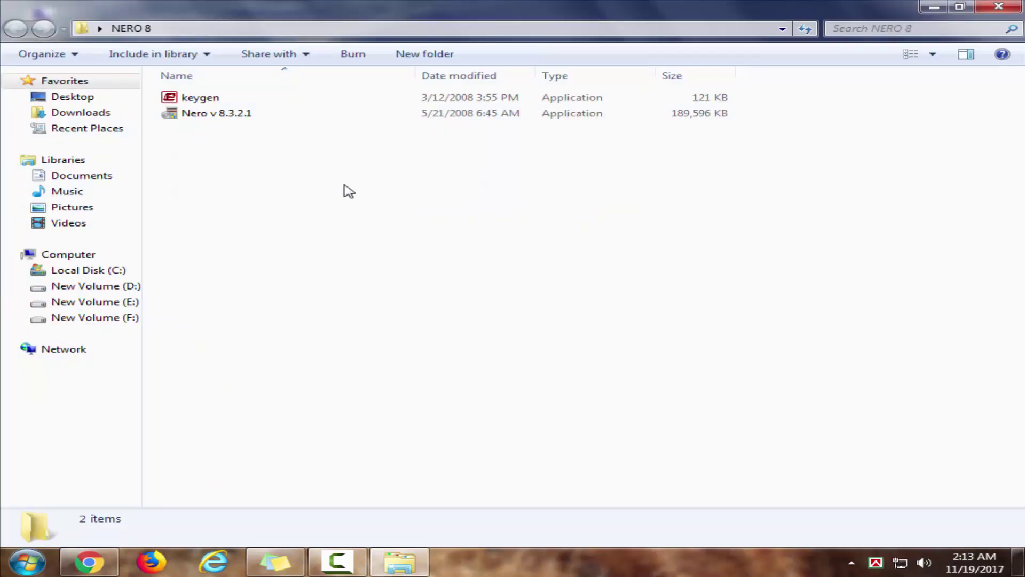
{"action": "left_click", "coordinate": [260, 120]}
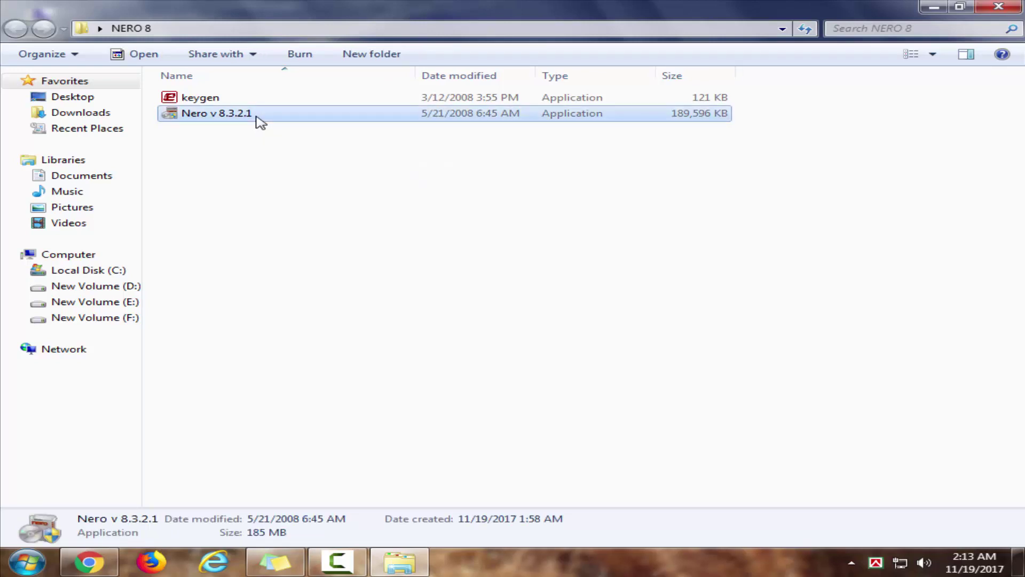
{"action": "double_click", "coordinate": [260, 122]}
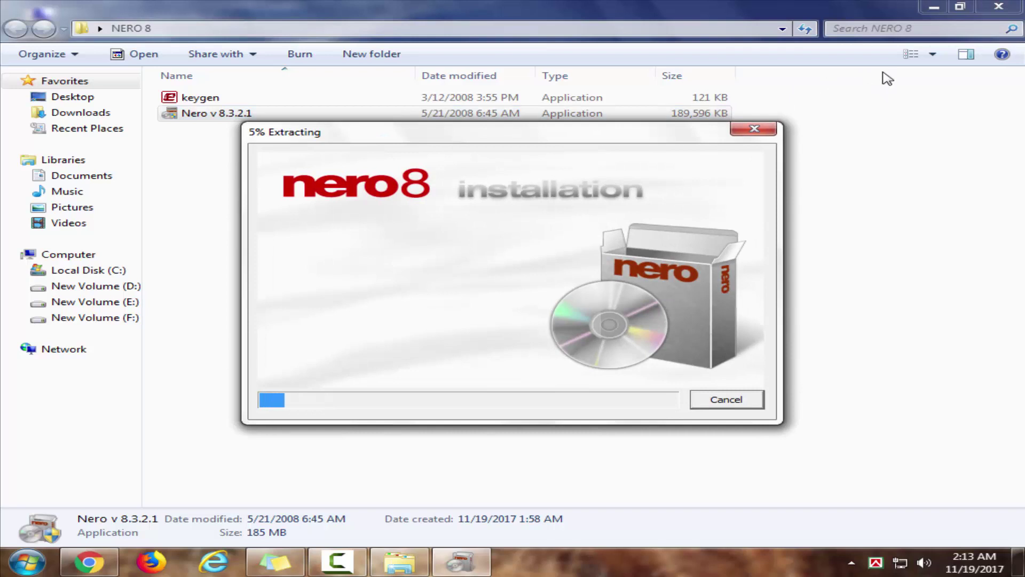
{"action": "left_click", "coordinate": [932, 7]}
{"action": "mouse_move", "coordinate": [534, 142]}
{"action": "left_mouse_down"}
{"action": "mouse_move", "coordinate": [575, 114]}
{"action": "mouse_move", "coordinate": [532, 127]}
{"action": "left_mouse_up"}
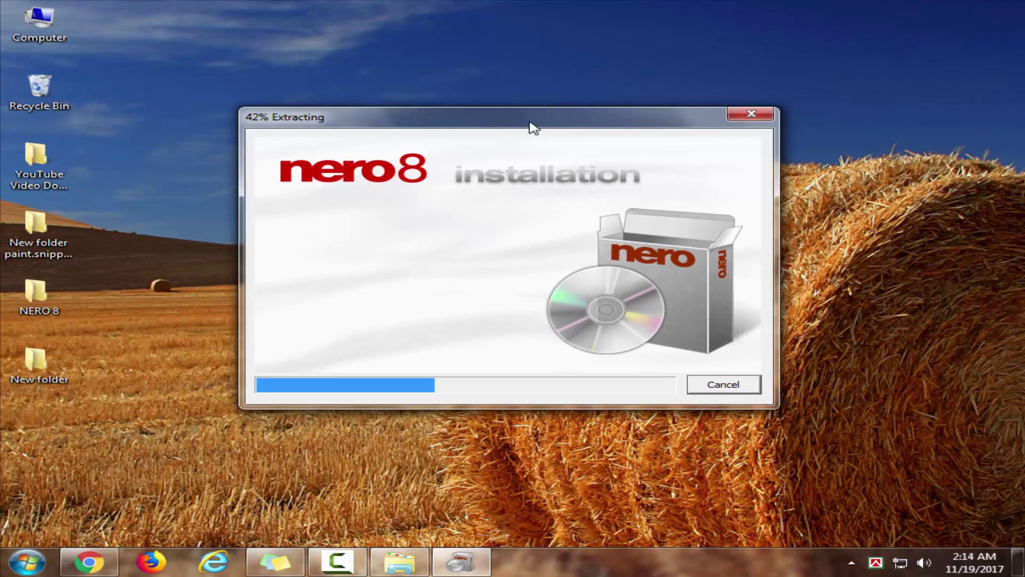
{"action": "mouse_move", "coordinate": [532, 127]}
{"action": "left_mouse_down"}
{"action": "mouse_move", "coordinate": [584, 126]}
{"action": "mouse_move", "coordinate": [533, 116]}
{"action": "left_mouse_up"}
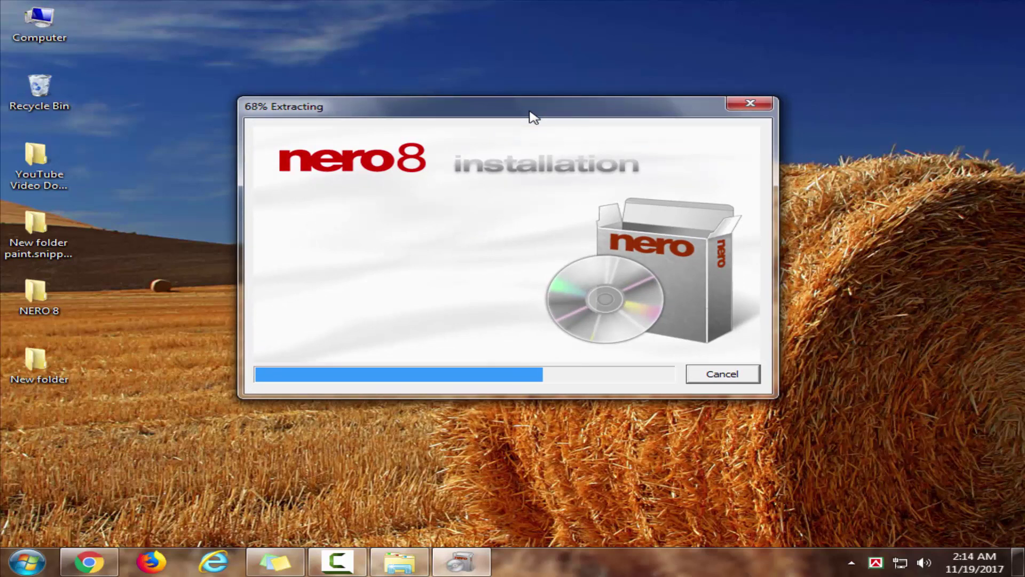
{"action": "left_click_drag", "start_coordinate": [534, 116], "coordinate": [540, 113]}
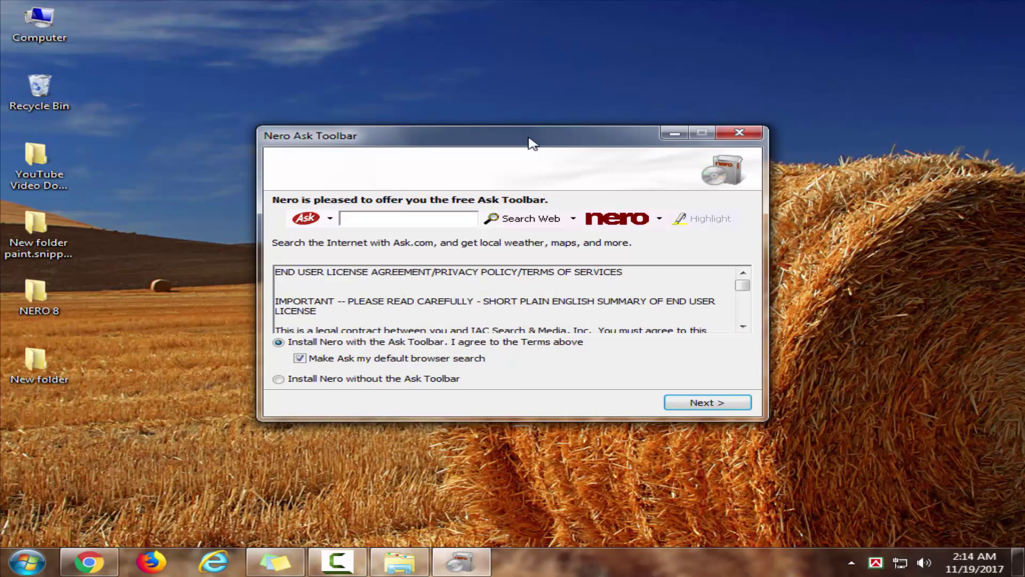
Choose to install Nero without the Ask Toolbar and continue the setup.
{"action": "left_click_drag", "start_coordinate": [530, 140], "coordinate": [509, 107]}
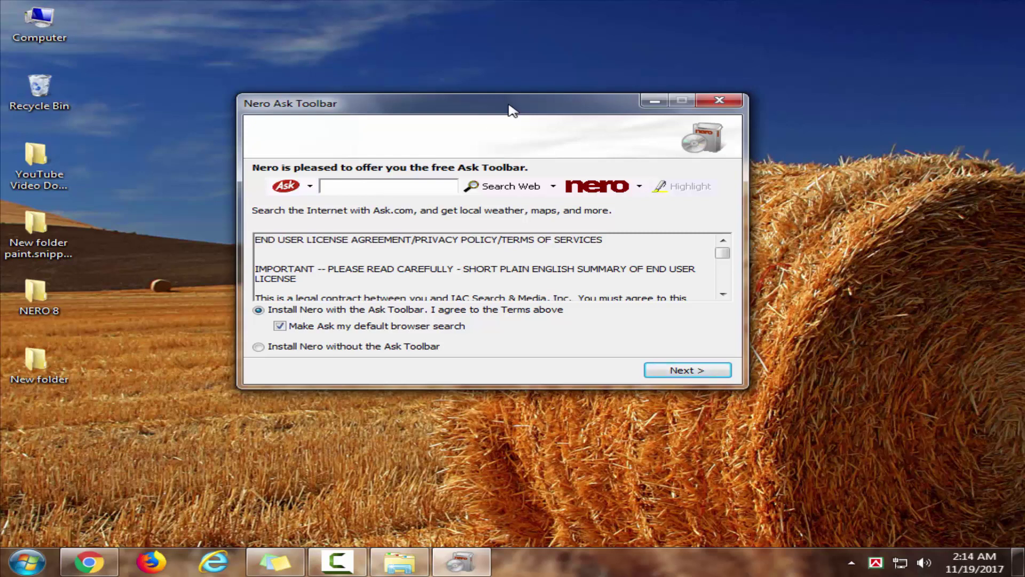
{"action": "left_click_drag", "start_coordinate": [509, 106], "coordinate": [556, 107]}
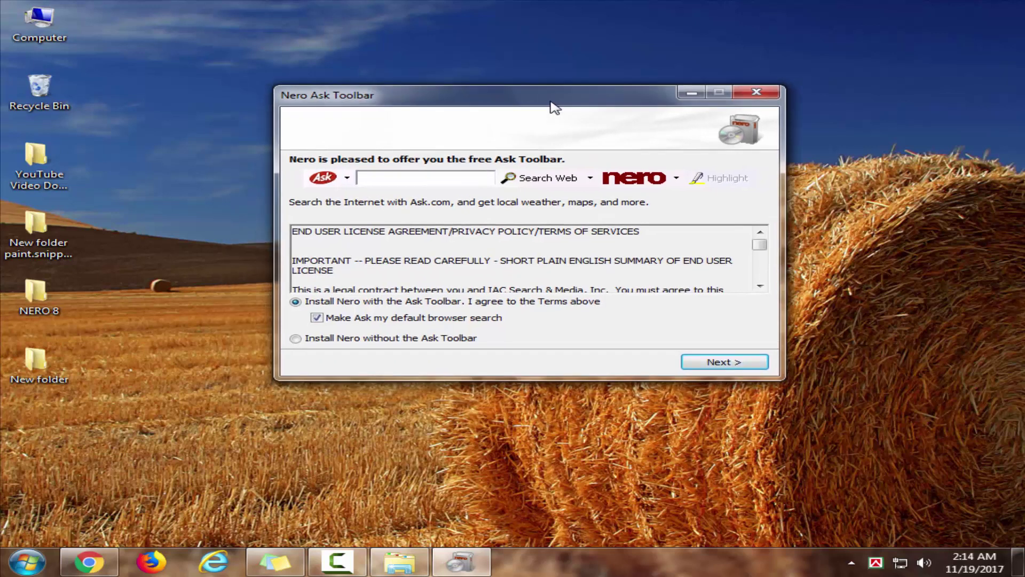
{"action": "left_click", "coordinate": [316, 341]}
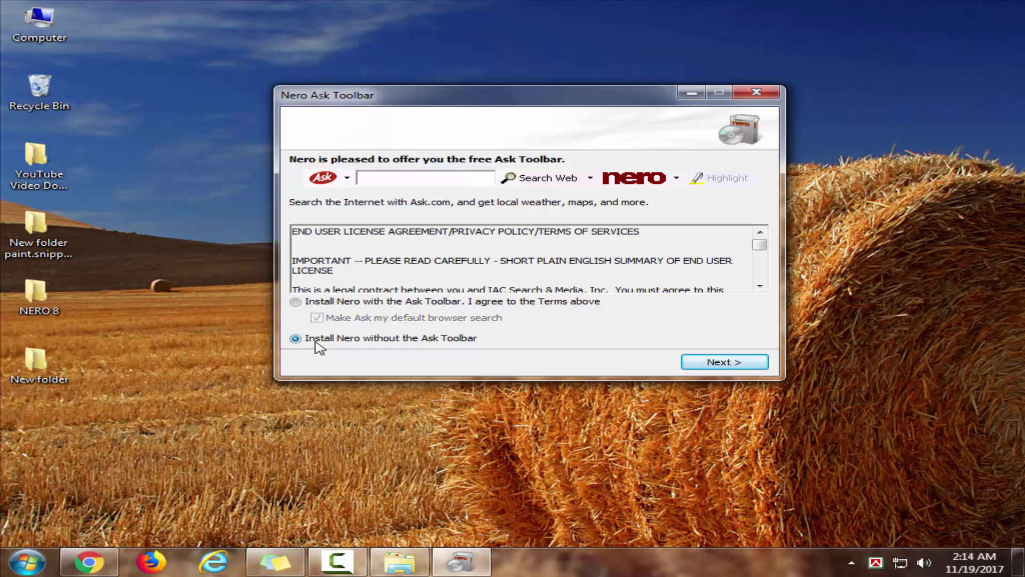
{"action": "left_click", "coordinate": [722, 363]}
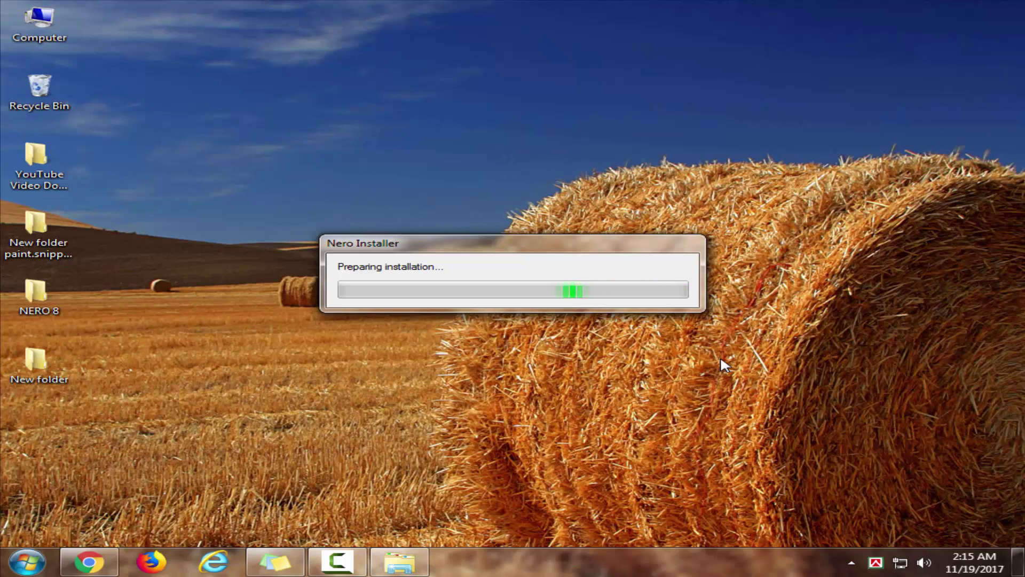
Continue past the wizard's welcome page and accept the terms of the license agreement.
{"action": "left_click_drag", "start_coordinate": [488, 243], "coordinate": [457, 213]}
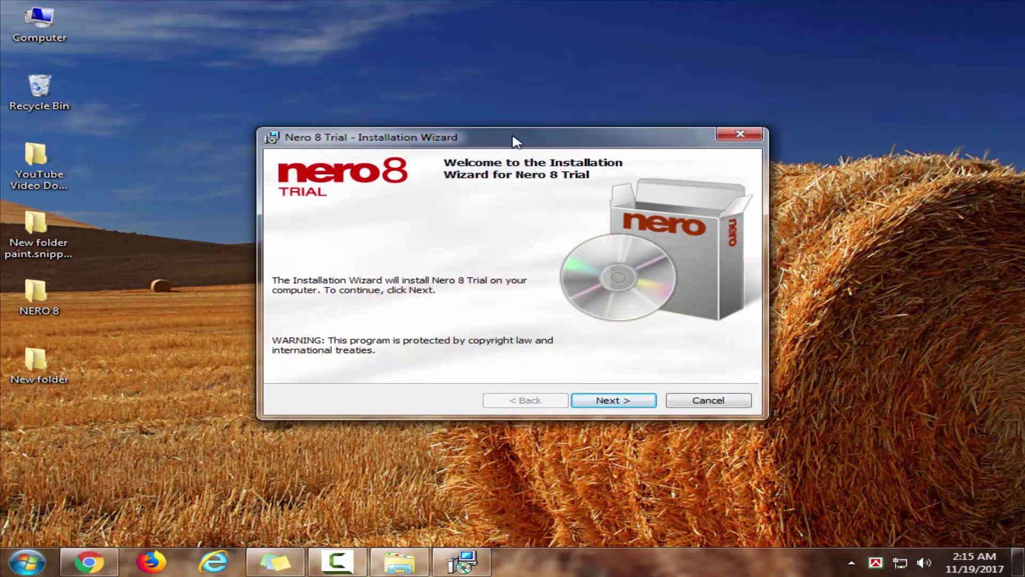
{"action": "left_click_drag", "start_coordinate": [512, 142], "coordinate": [503, 126]}
{"action": "left_click", "coordinate": [618, 384]}
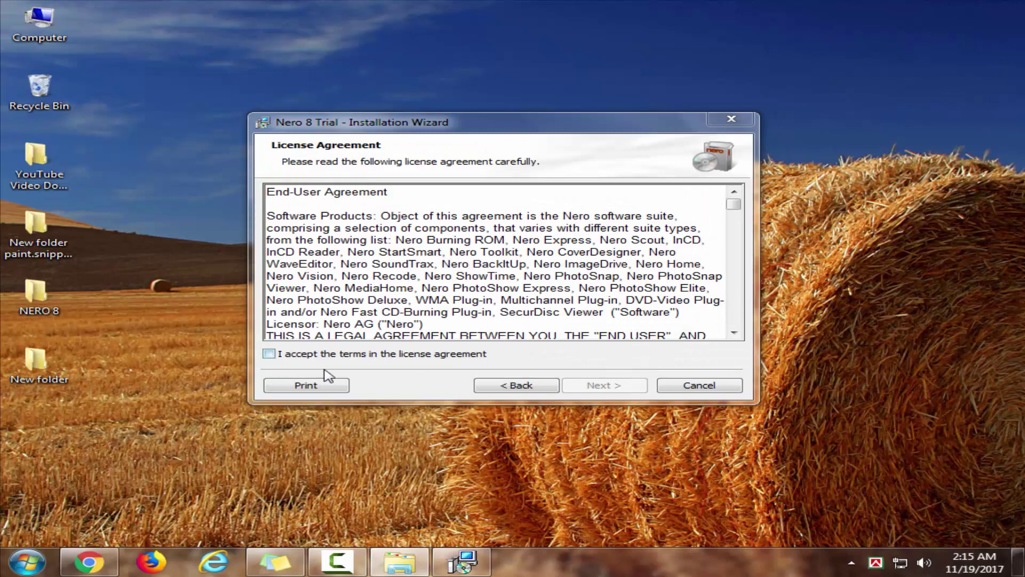
{"action": "left_click", "coordinate": [287, 355]}
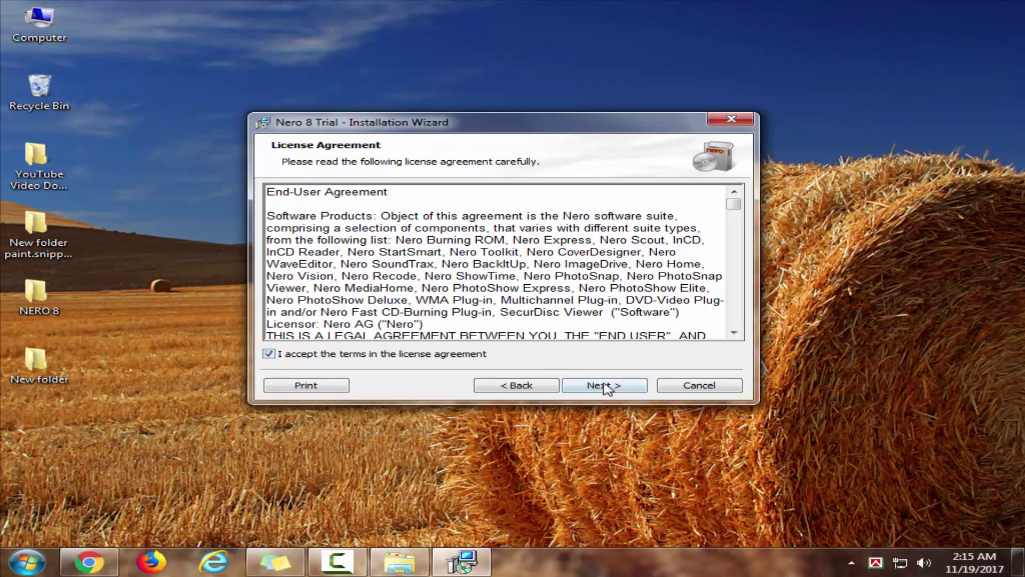
{"action": "left_click", "coordinate": [619, 391]}
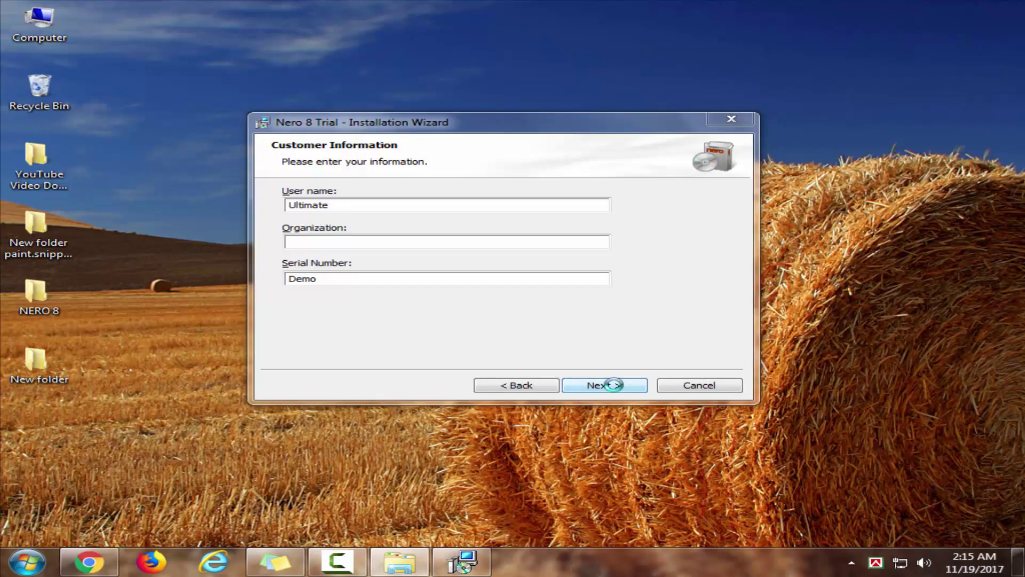
Enter "my pc" as the organization in the customer information.
{"action": "left_click", "coordinate": [337, 243]}
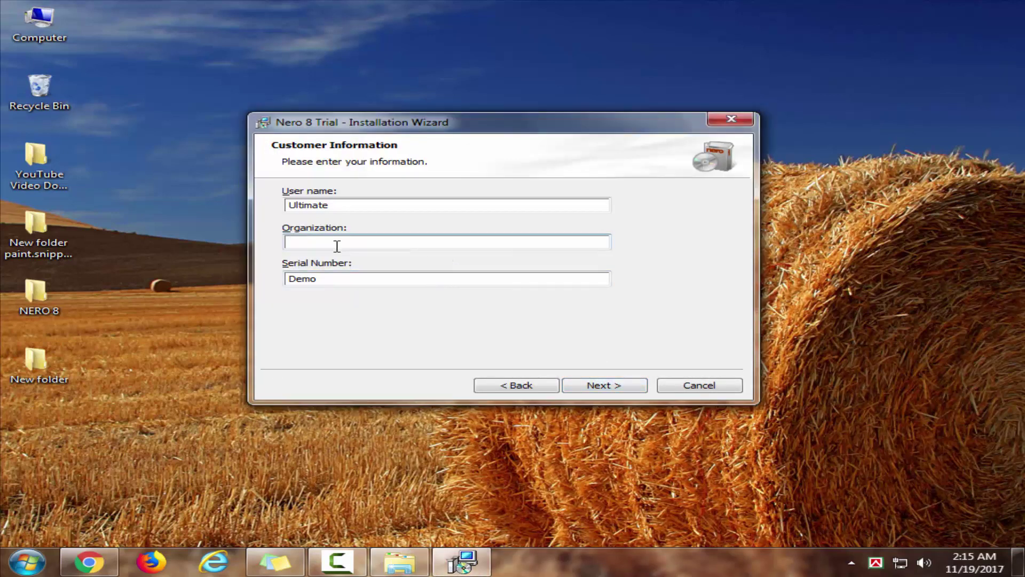
{"action": "left_click", "coordinate": [353, 205]}
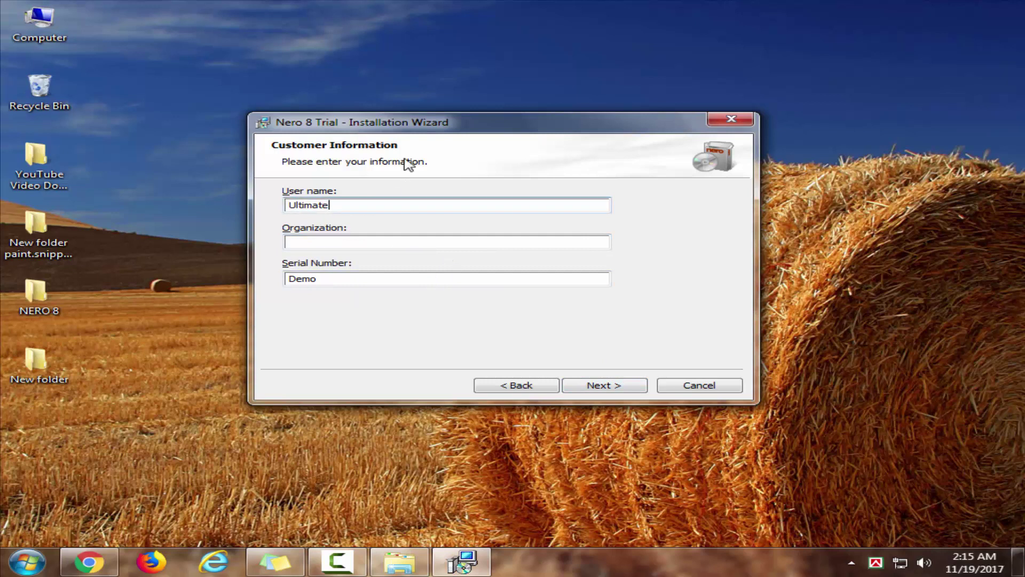
{"action": "mouse_move", "coordinate": [473, 128]}
{"action": "left_mouse_down"}
{"action": "mouse_move", "coordinate": [508, 127]}
{"action": "mouse_move", "coordinate": [484, 134]}
{"action": "left_mouse_up"}
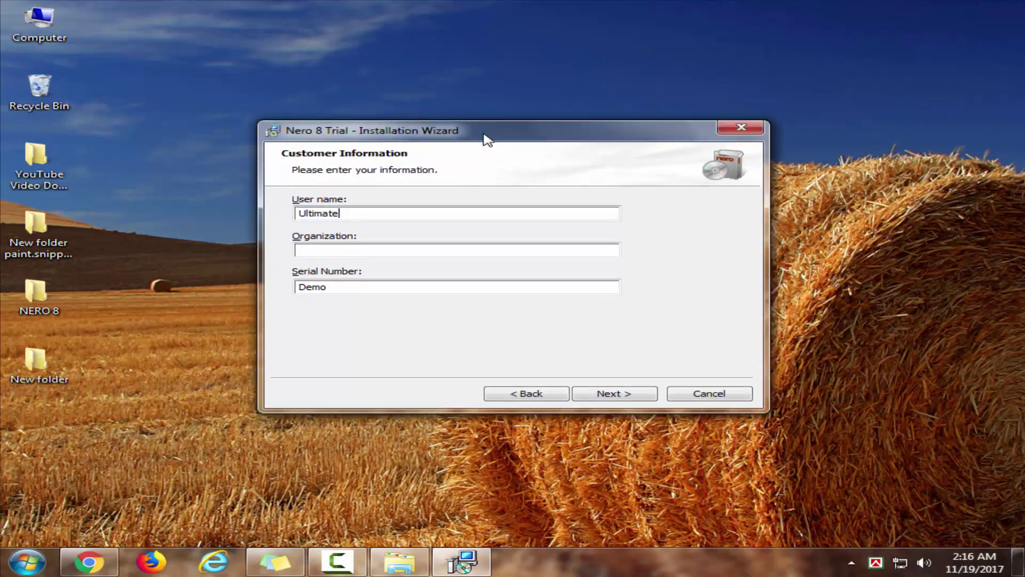
{"action": "left_click", "coordinate": [354, 251]}
{"action": "type", "text": "my "}
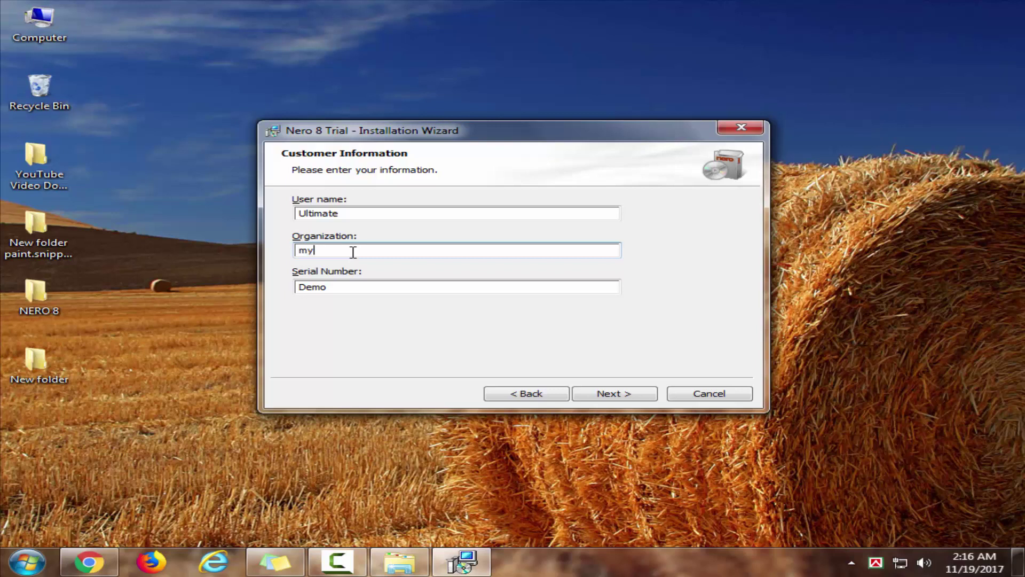
{"action": "type", "text": "pc"}
Replace the Demo entry in the Serial Number field by pasting the serial number, and continue the setup.
{"action": "left_click_drag", "start_coordinate": [361, 287], "coordinate": [256, 287]}
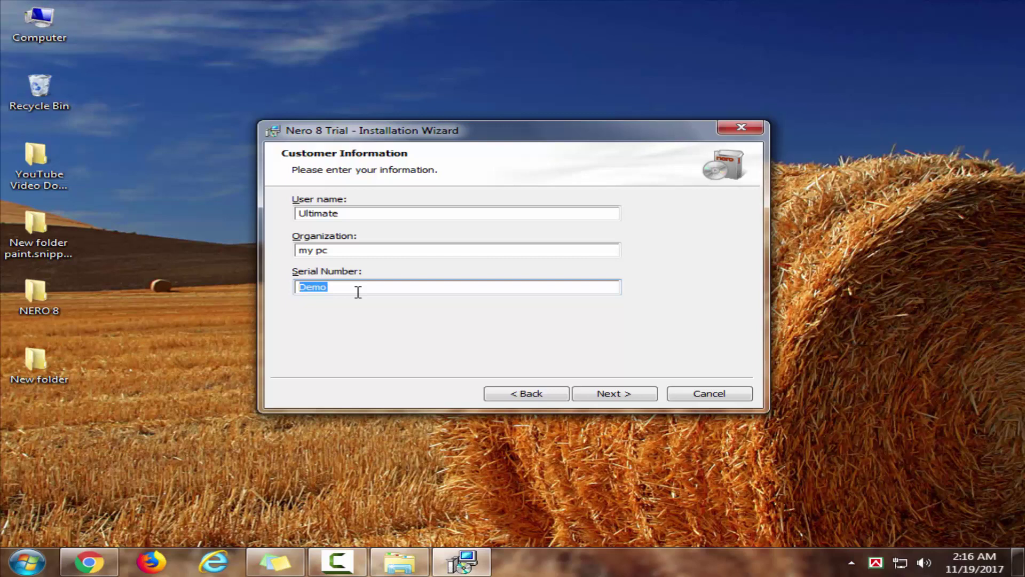
{"action": "key", "text": "ctrl+v"}
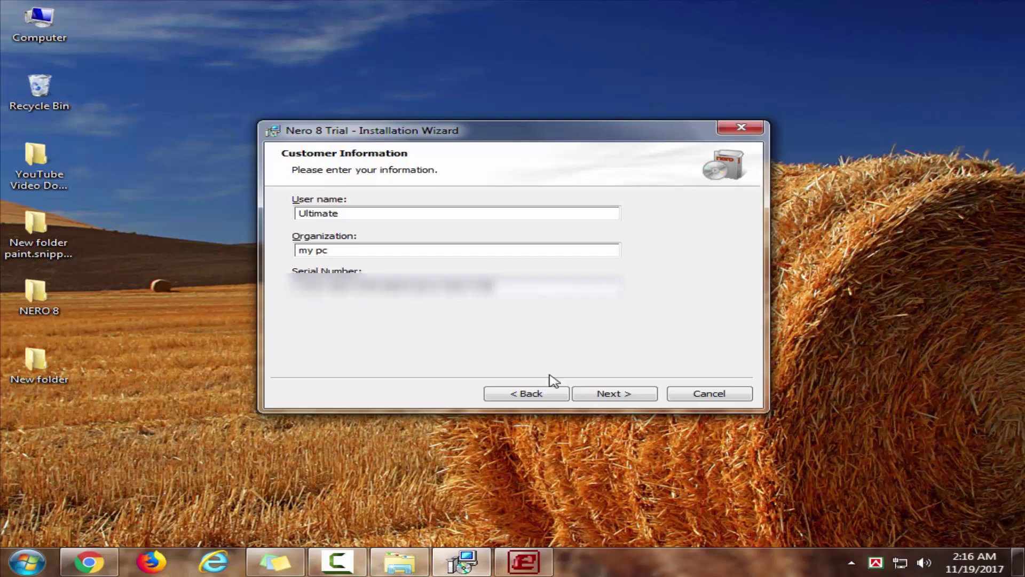
{"action": "left_click", "coordinate": [641, 395]}
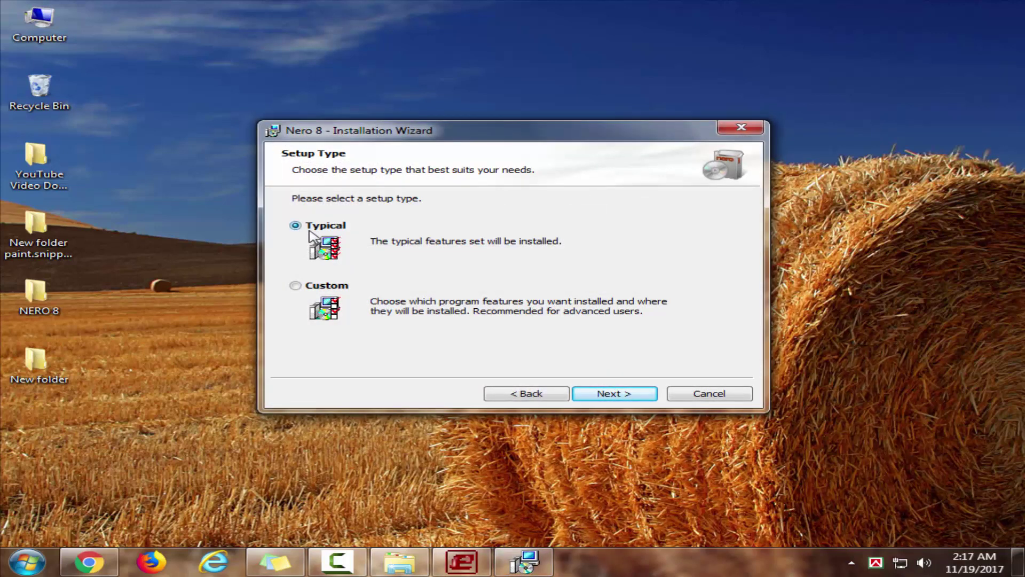
Keep the Typical setup type and start the Nero 8 installation.
{"action": "left_click", "coordinate": [622, 395]}
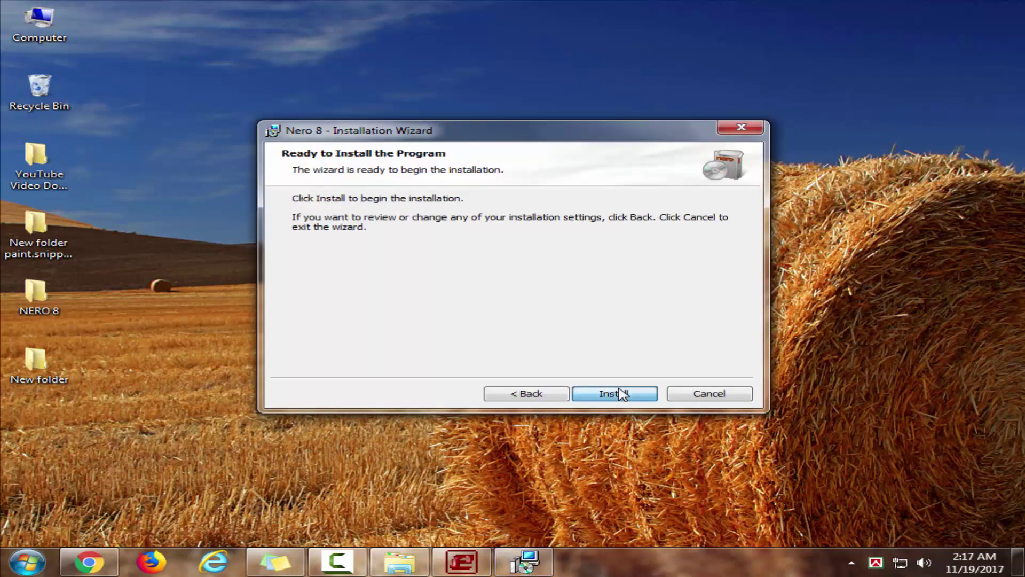
{"action": "left_click", "coordinate": [622, 395]}
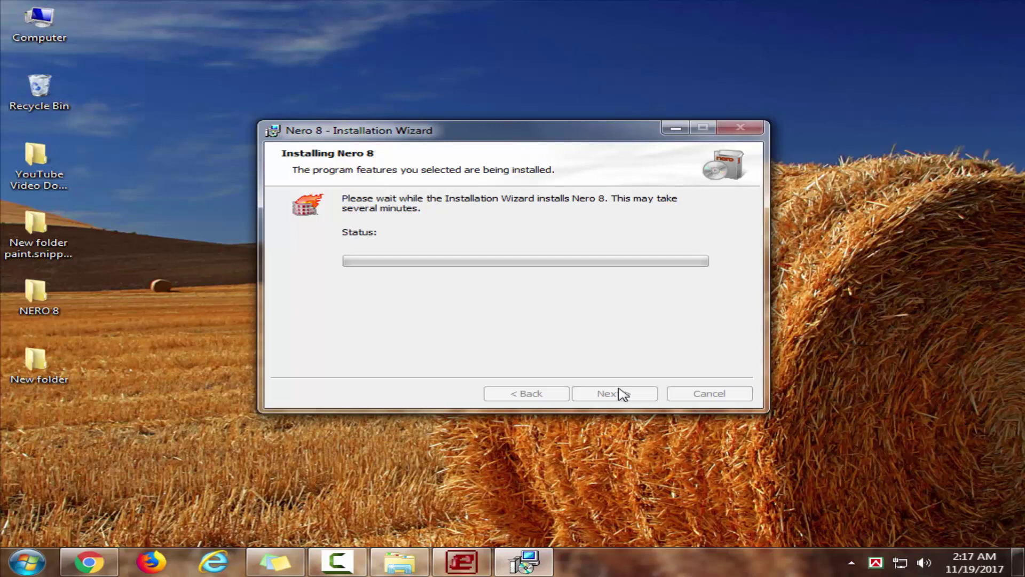
{"action": "mouse_move", "coordinate": [470, 133]}
{"action": "left_mouse_down"}
{"action": "mouse_move", "coordinate": [450, 121]}
{"action": "mouse_move", "coordinate": [458, 125]}
{"action": "left_mouse_up"}
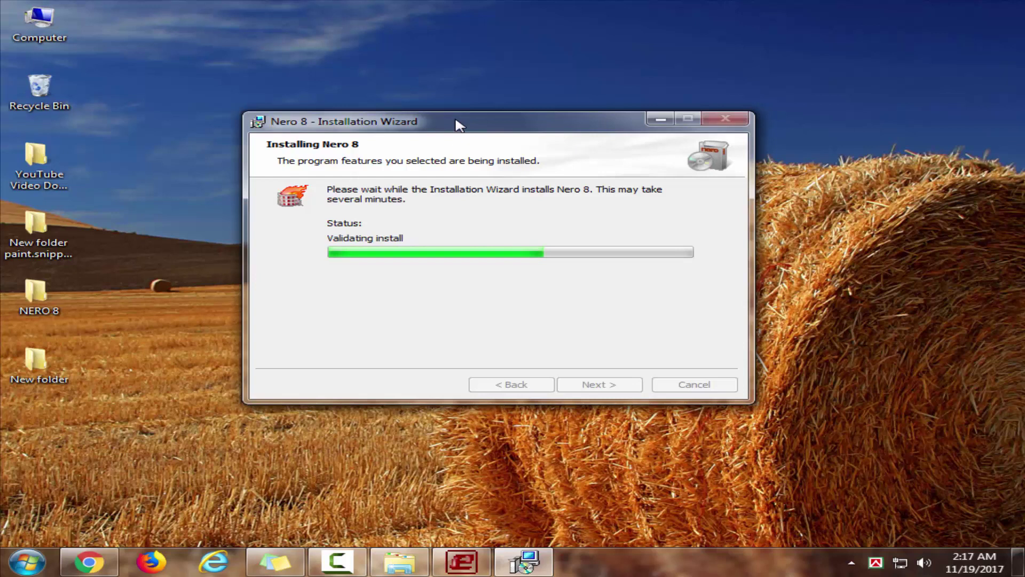
{"action": "left_click_drag", "start_coordinate": [457, 121], "coordinate": [472, 121]}
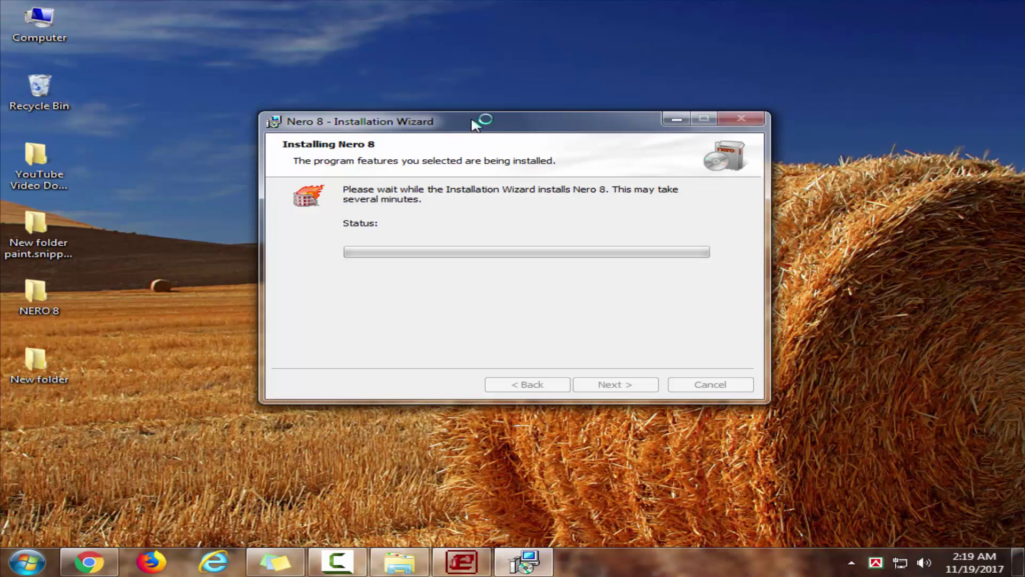
{"action": "mouse_move", "coordinate": [475, 123]}
{"action": "left_mouse_down"}
{"action": "mouse_move", "coordinate": [514, 123]}
{"action": "mouse_move", "coordinate": [471, 123]}
{"action": "mouse_move", "coordinate": [489, 123]}
{"action": "left_mouse_up"}
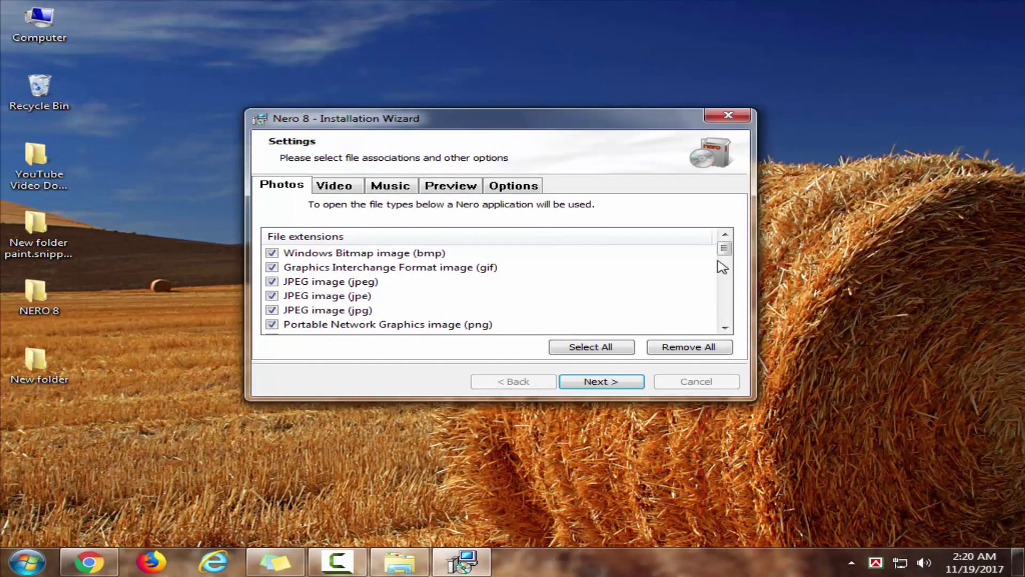
Accept the default file associations and options, and finish the installation wizard.
{"action": "left_click", "coordinate": [611, 383]}
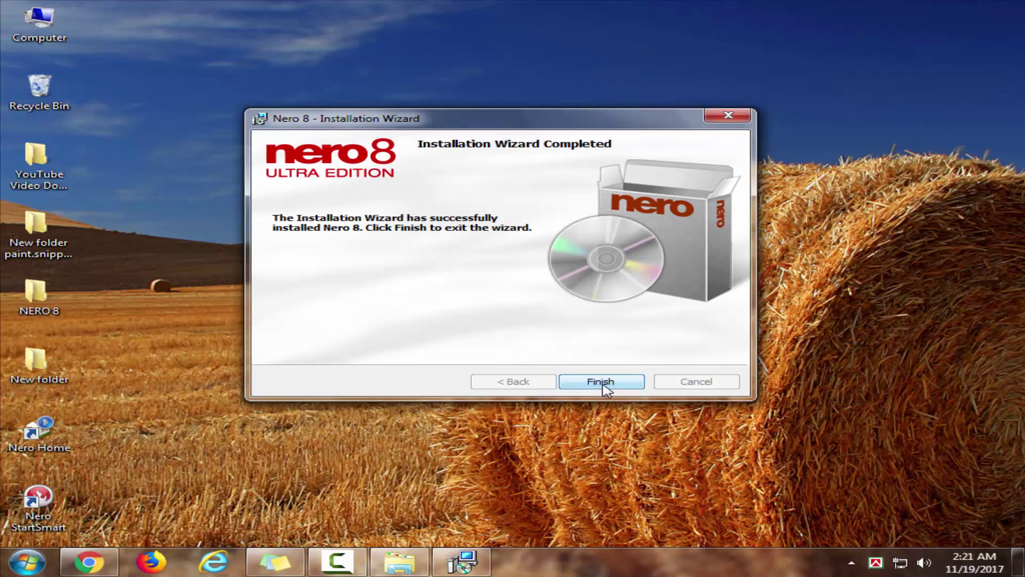
{"action": "left_click", "coordinate": [603, 387]}
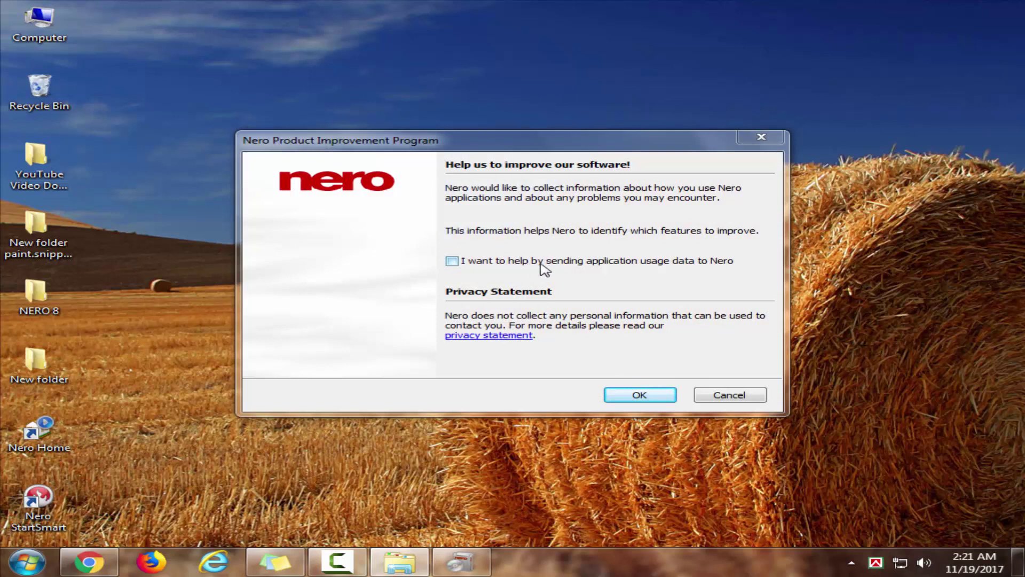
Confirm the Product Improvement Program dialog without opting in to sending usage data, and decline restarting the computer.
{"action": "left_click", "coordinate": [647, 394]}
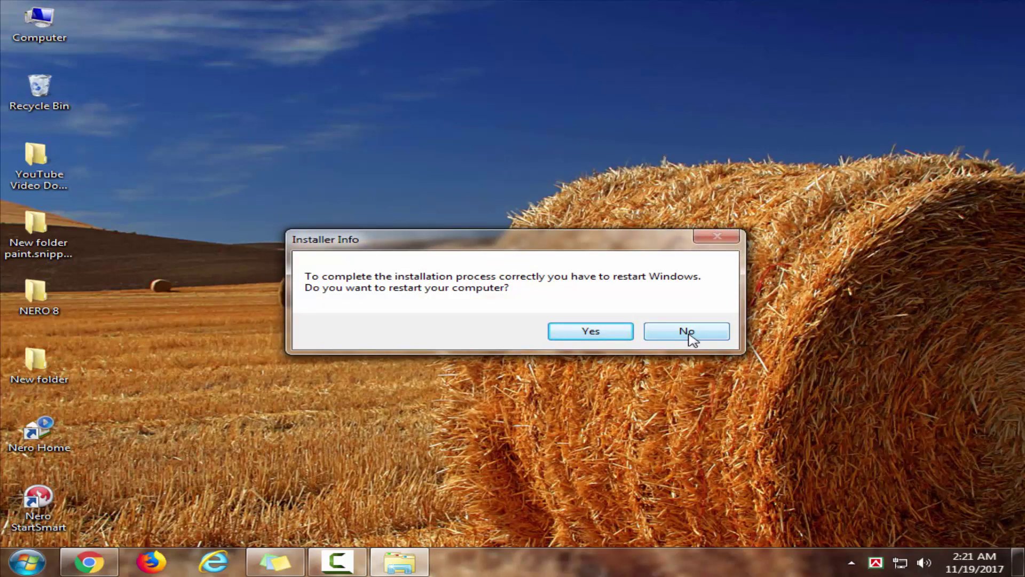
{"action": "mouse_move", "coordinate": [498, 247]}
{"action": "left_mouse_down"}
{"action": "mouse_move", "coordinate": [521, 243]}
{"action": "mouse_move", "coordinate": [504, 241]}
{"action": "left_mouse_up"}
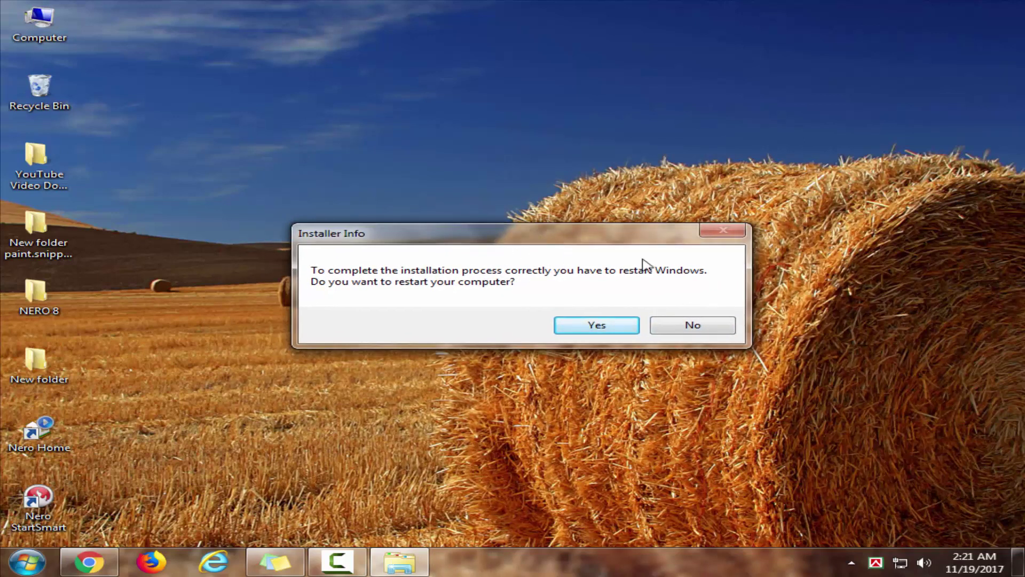
{"action": "left_click_drag", "start_coordinate": [597, 229], "coordinate": [561, 219]}
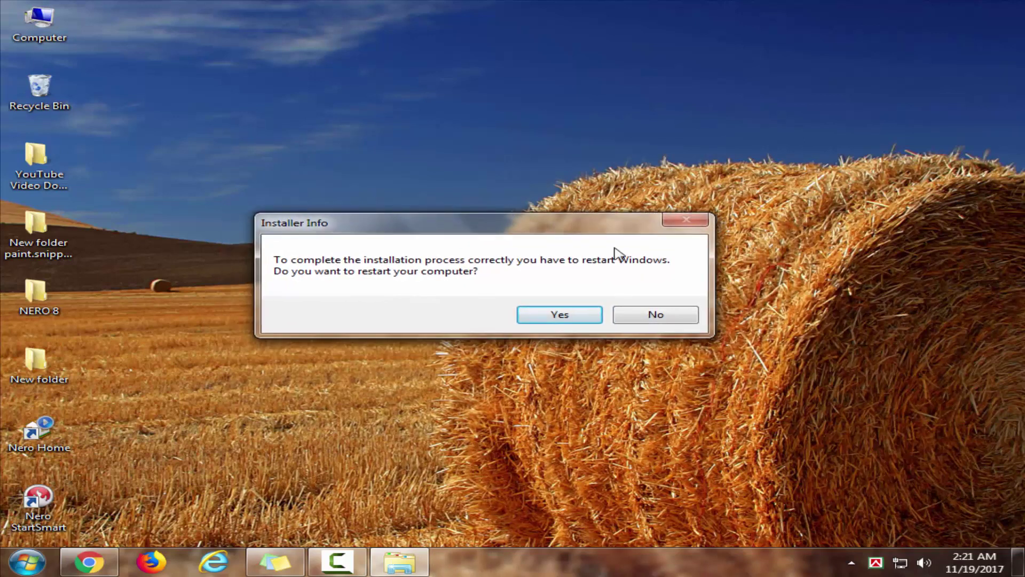
{"action": "left_click", "coordinate": [658, 319]}
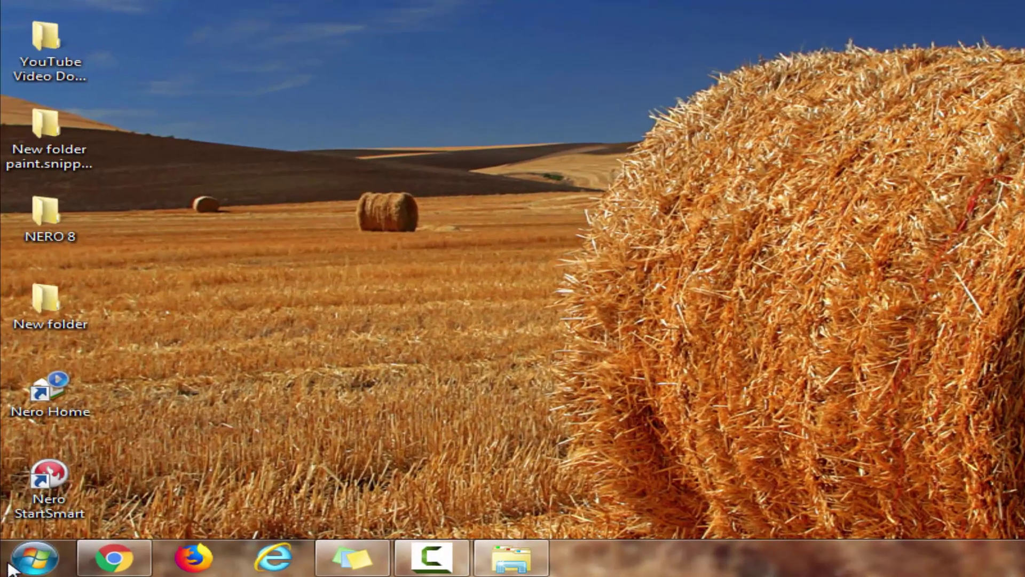
Find the Nero 8 folder among all installed programs and launch Nero Express from it.
{"action": "left_click", "coordinate": [23, 568]}
{"action": "left_click", "coordinate": [101, 476]}
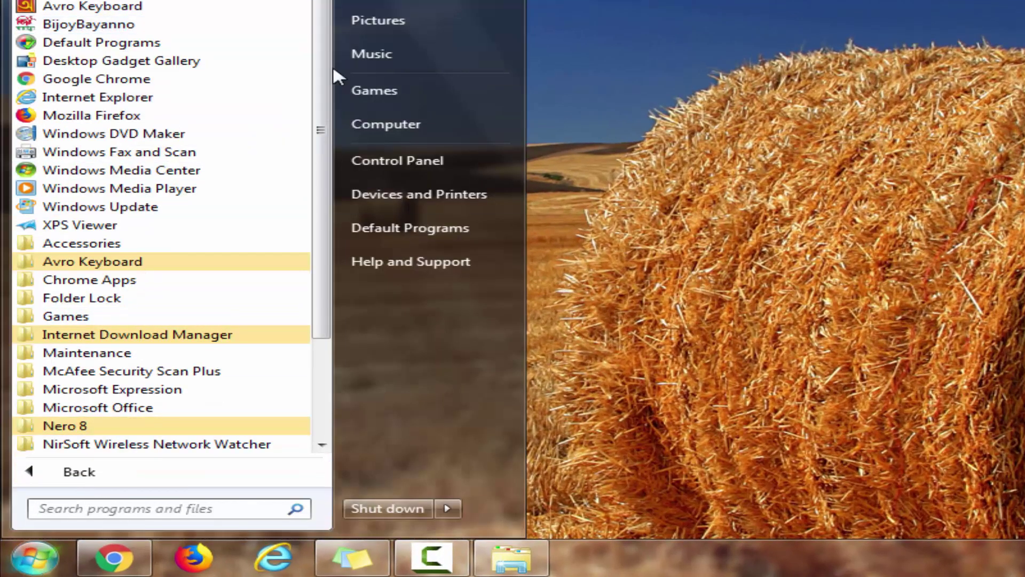
{"action": "left_click_drag", "start_coordinate": [323, 83], "coordinate": [327, 200]}
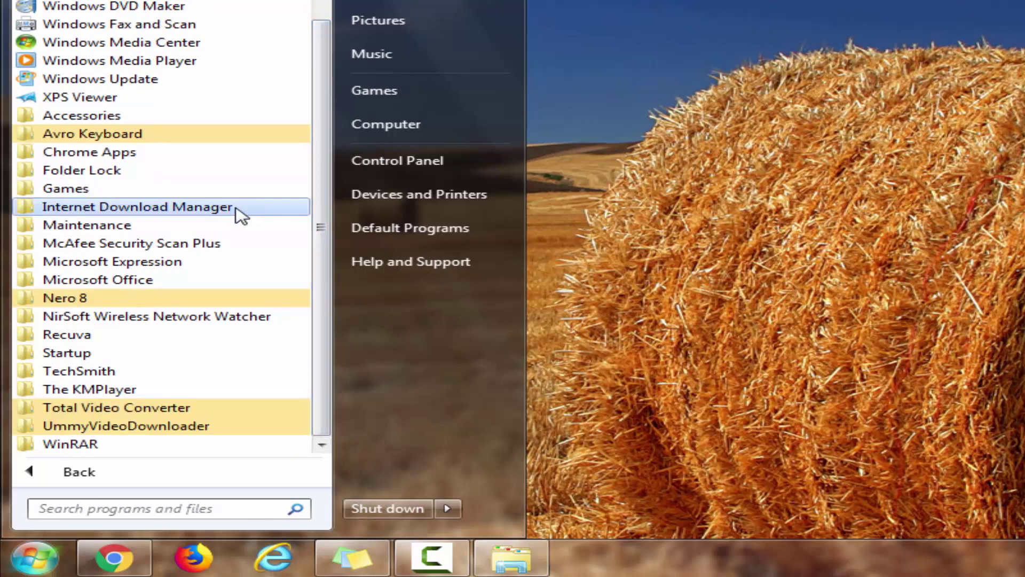
{"action": "left_click", "coordinate": [138, 300]}
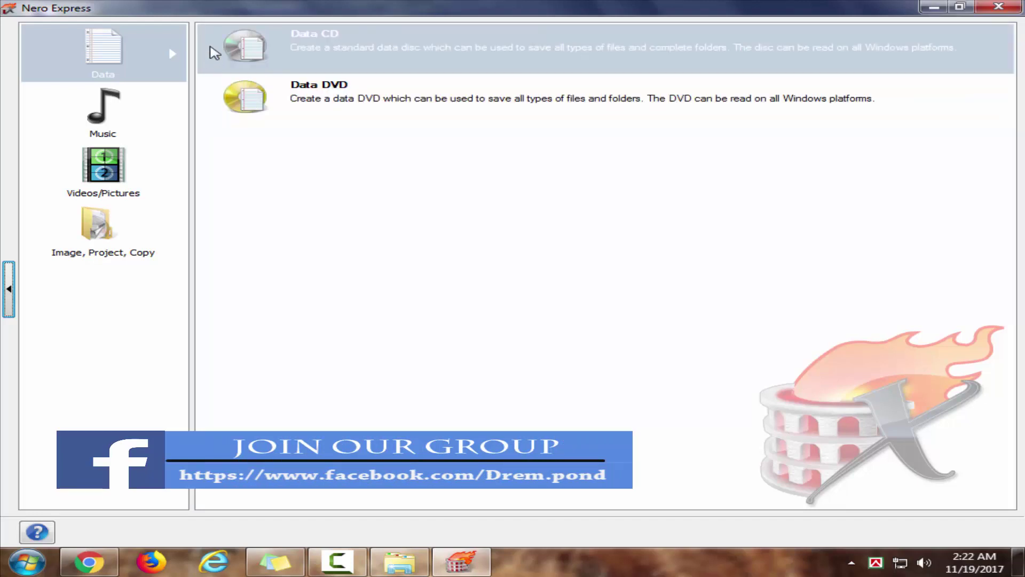
Examine the disc types offered under Music, Videos/Pictures, and Image, Project, Copy, dismissing the color scheme prompt.
{"action": "left_click", "coordinate": [143, 125]}
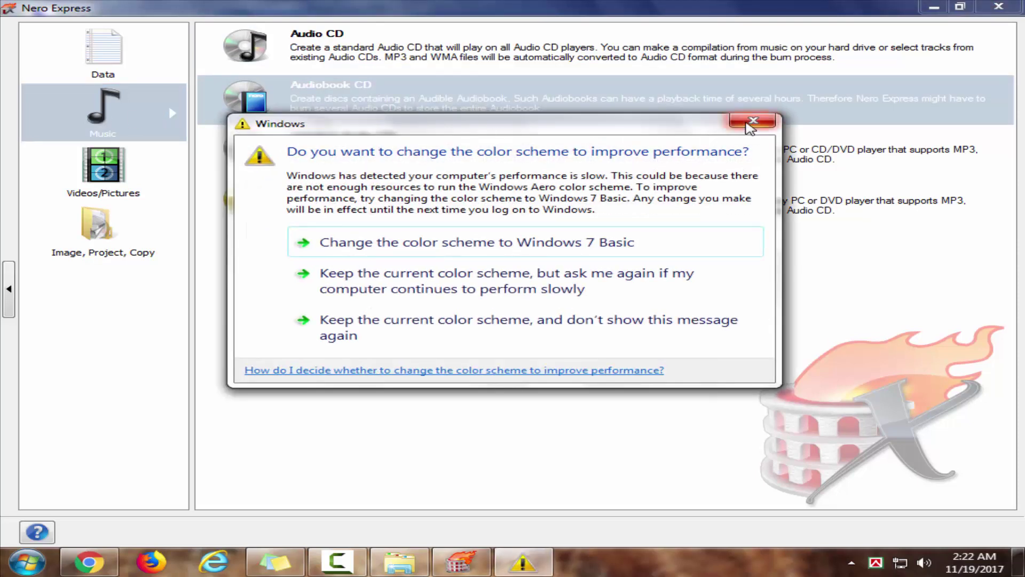
{"action": "left_click", "coordinate": [749, 126]}
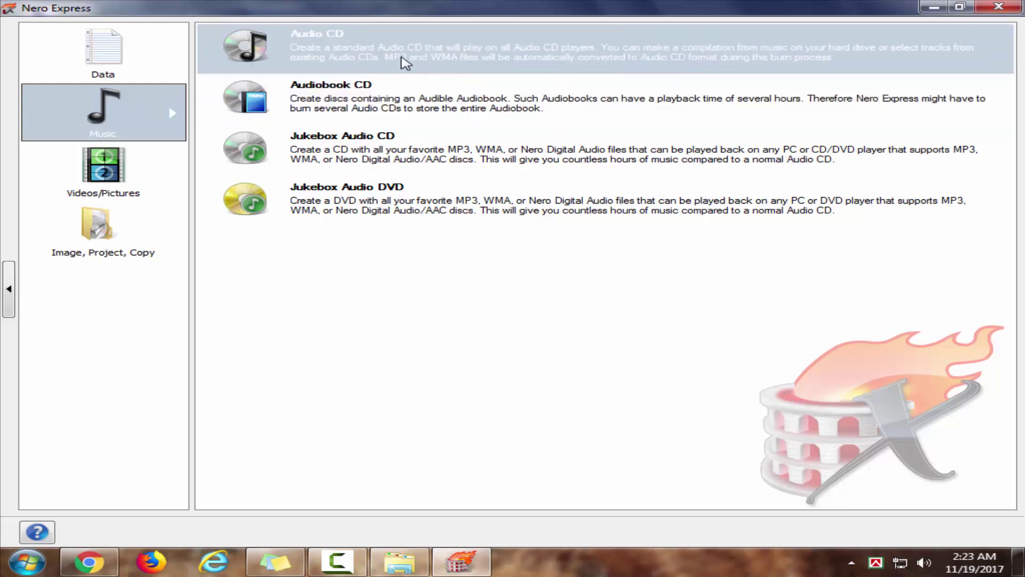
{"action": "left_click", "coordinate": [142, 194]}
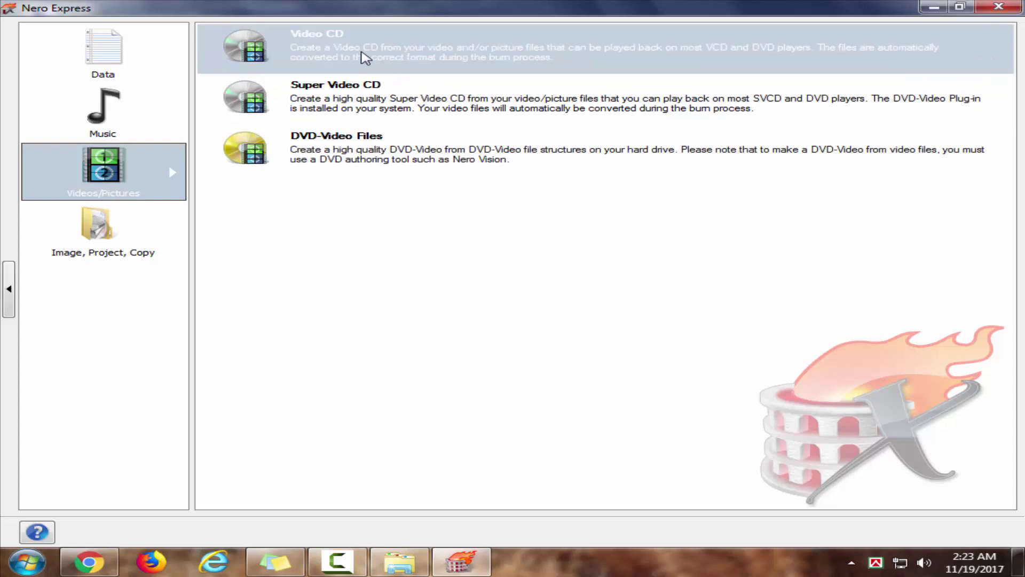
{"action": "left_click", "coordinate": [104, 237]}
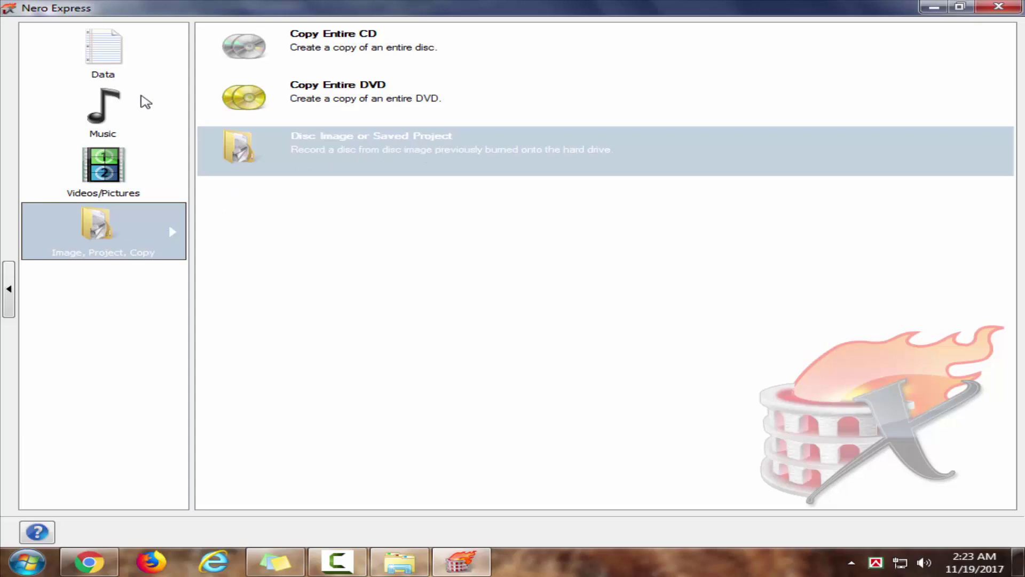
Start a Data DVD compilation from the Data category, dismissing the color scheme prompts without choosing an option.
{"action": "left_click", "coordinate": [134, 63]}
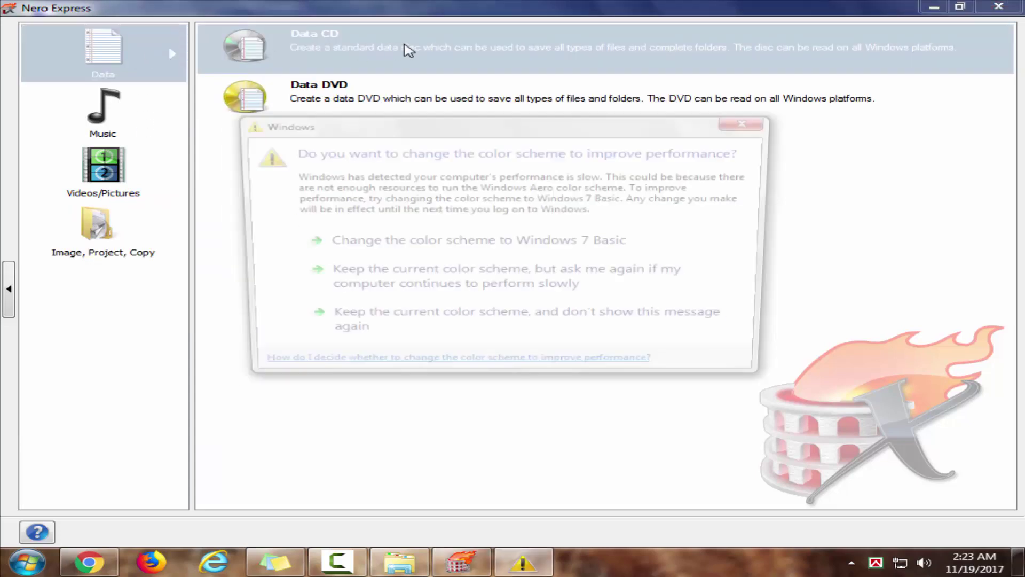
{"action": "left_click", "coordinate": [752, 123]}
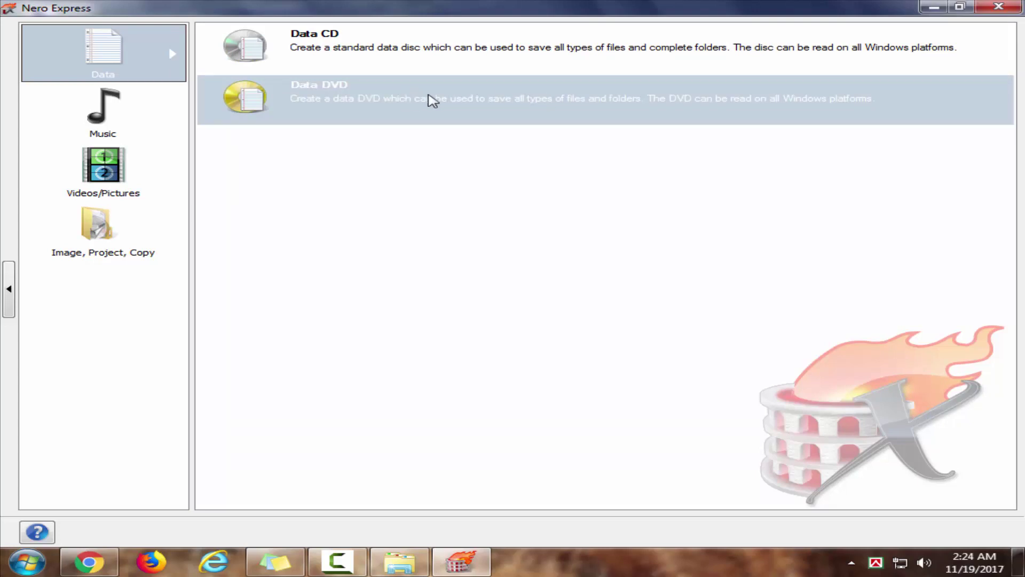
{"action": "left_click", "coordinate": [504, 98]}
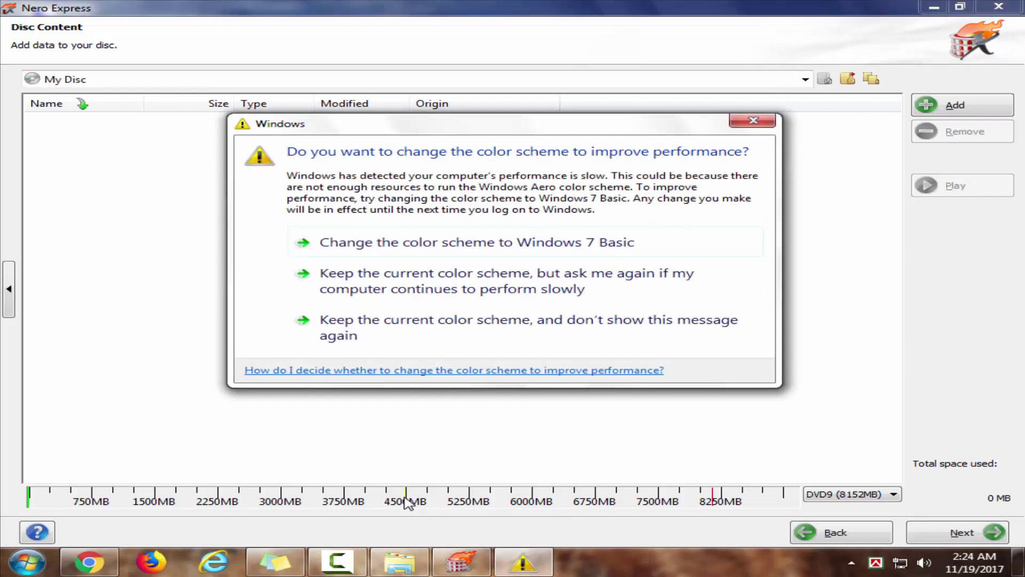
{"action": "left_click", "coordinate": [753, 123]}
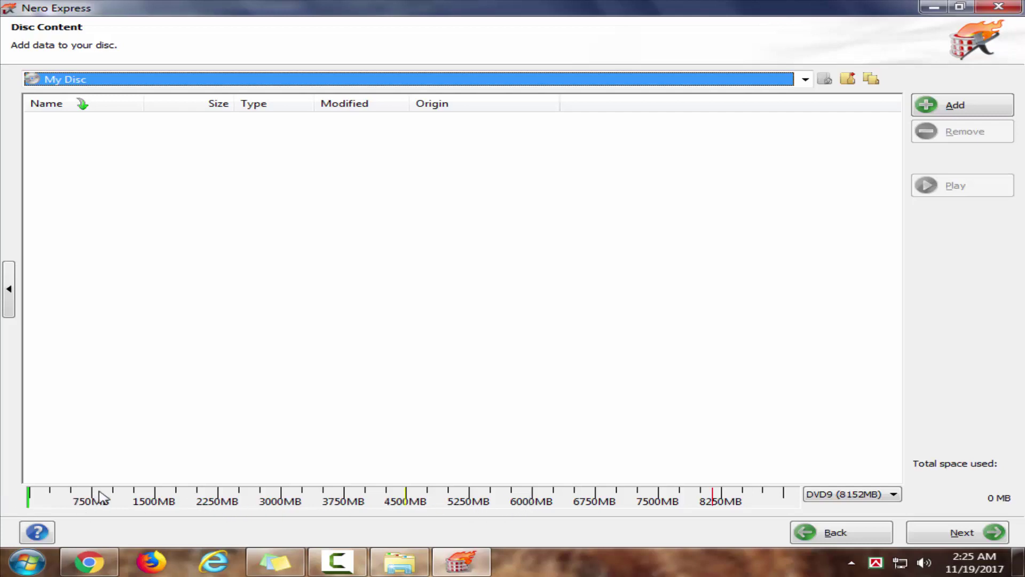
Examine the contents of New folder on the desktop, close it, and return to the Nero Express disc content.
{"action": "left_click", "coordinate": [936, 7]}
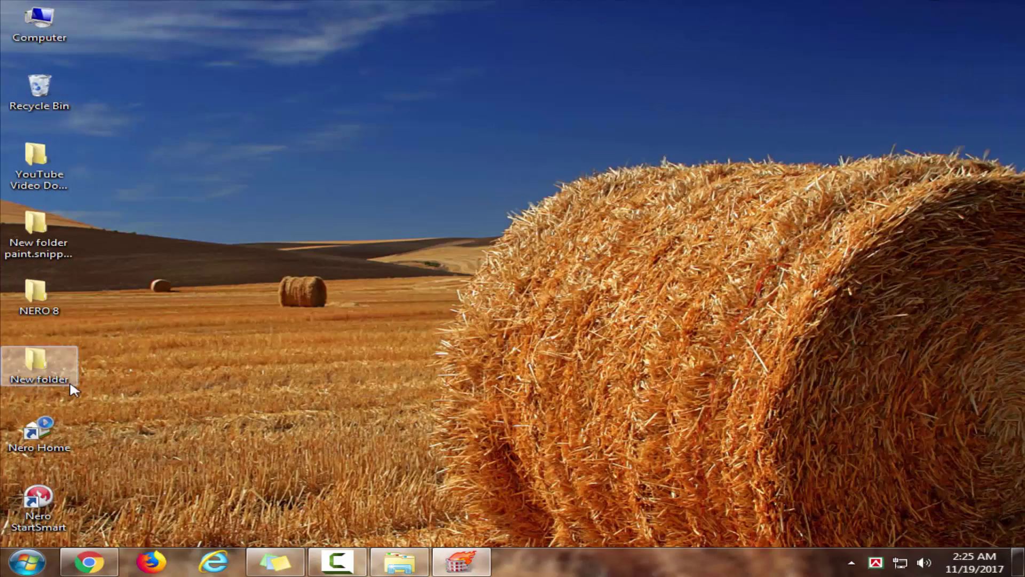
{"action": "double_click", "coordinate": [59, 380]}
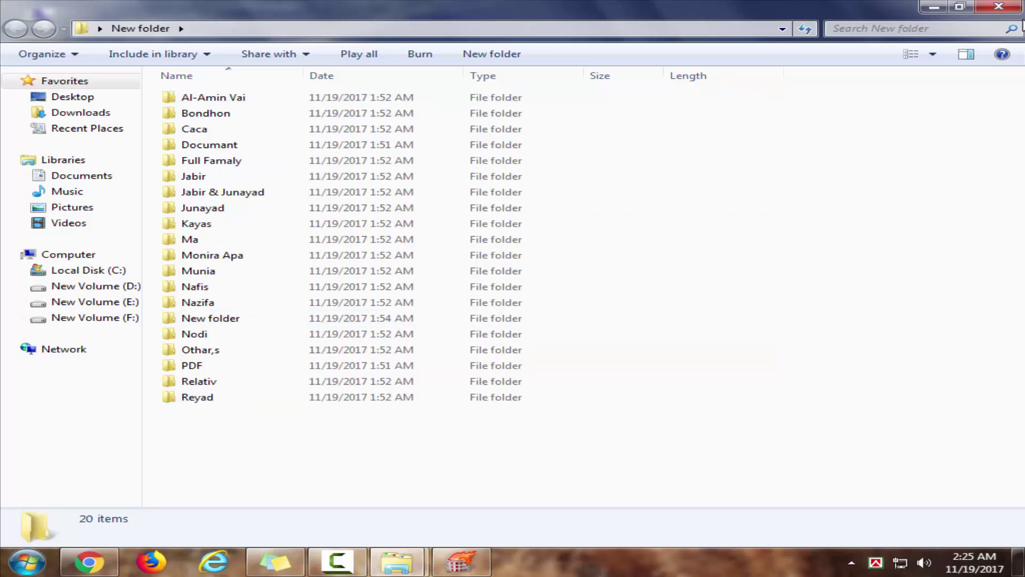
{"action": "left_click", "coordinate": [1011, 6]}
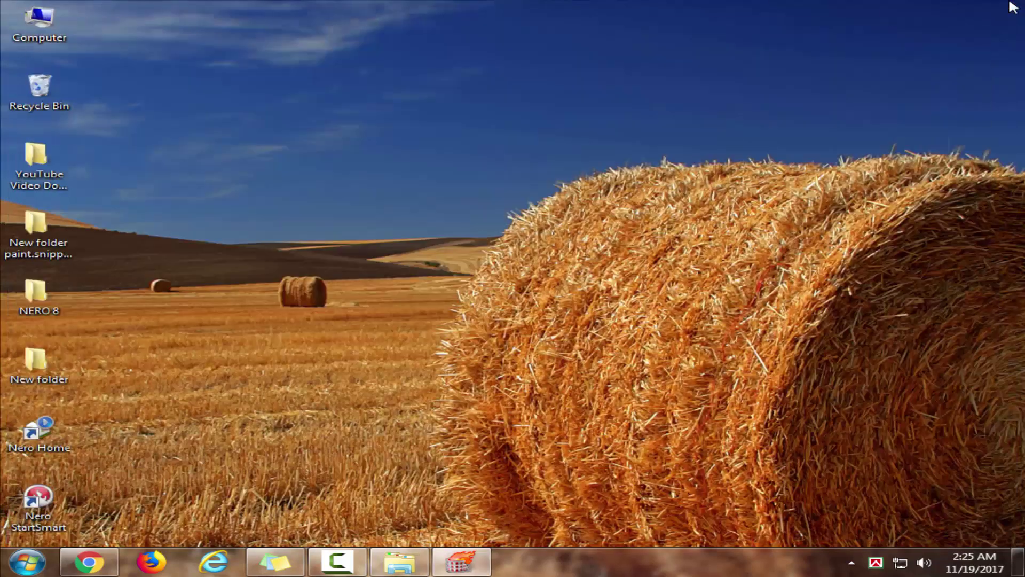
{"action": "left_click", "coordinate": [461, 562]}
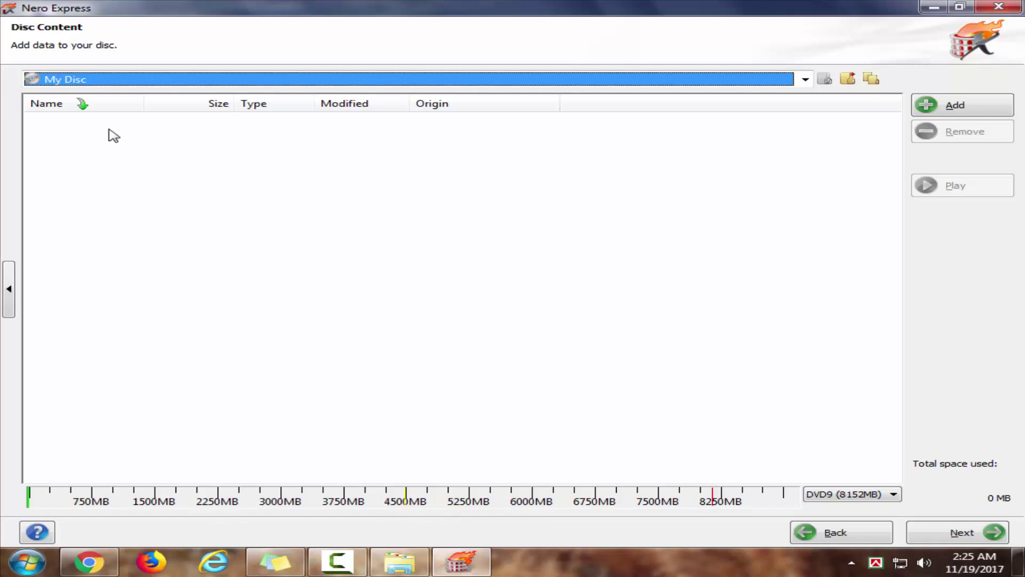
Add all the subfolders of the desktop's New folder to the disc content and close the file selection dialog.
{"action": "left_click", "coordinate": [962, 106]}
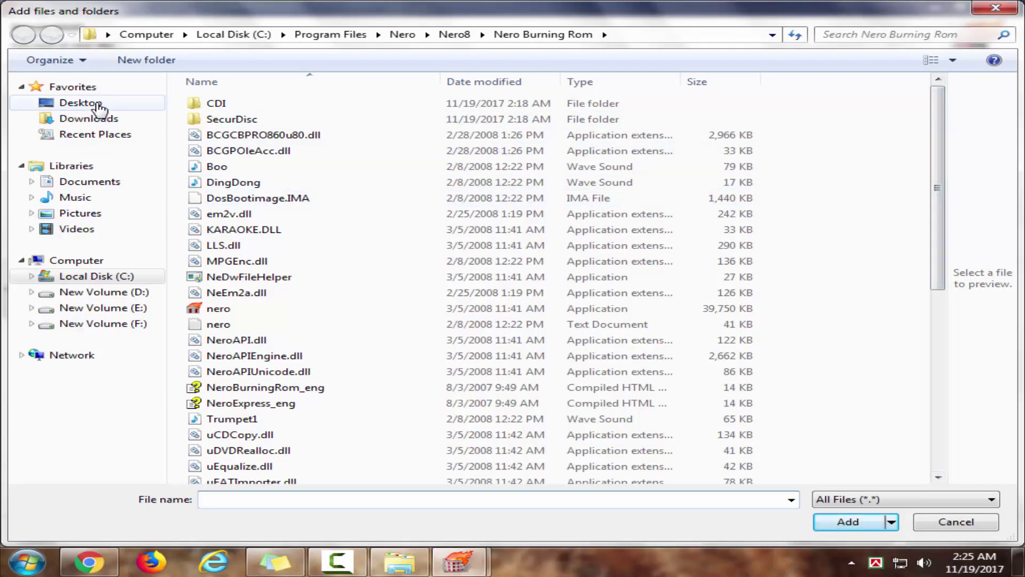
{"action": "left_click", "coordinate": [88, 104]}
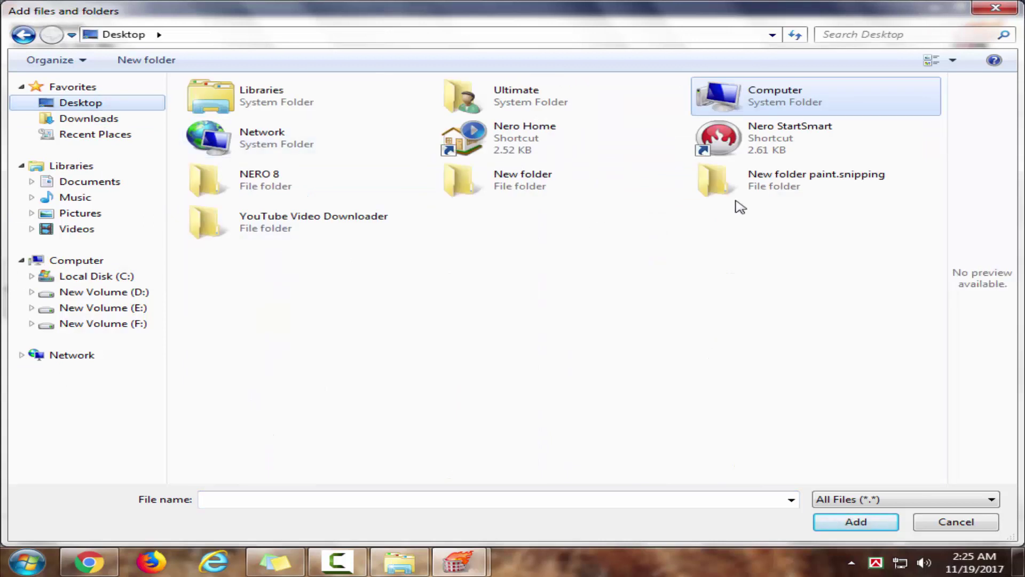
{"action": "double_click", "coordinate": [539, 192]}
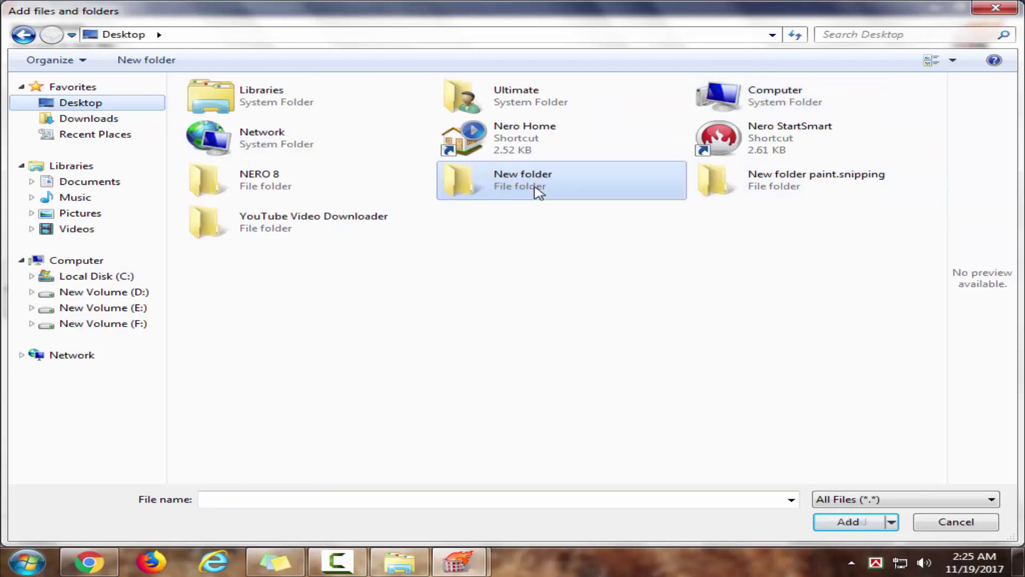
{"action": "left_click_drag", "start_coordinate": [208, 368], "coordinate": [887, 86]}
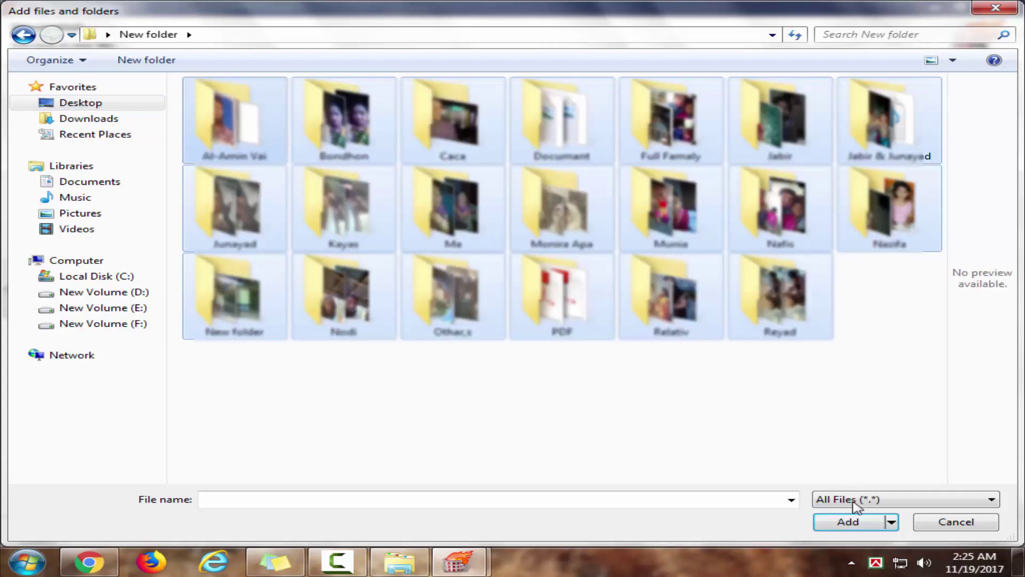
{"action": "left_click", "coordinate": [848, 521]}
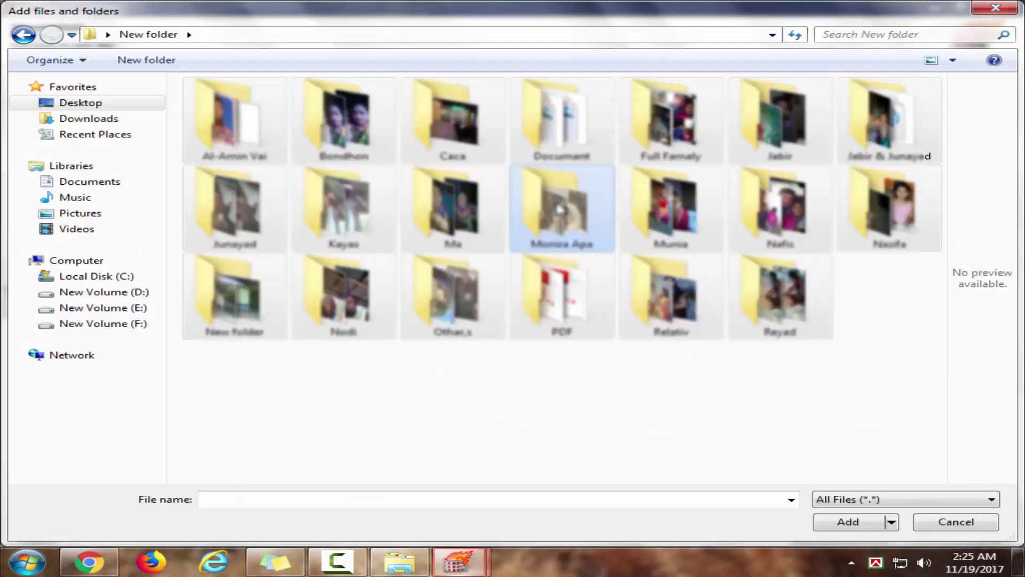
{"action": "left_click", "coordinate": [987, 12]}
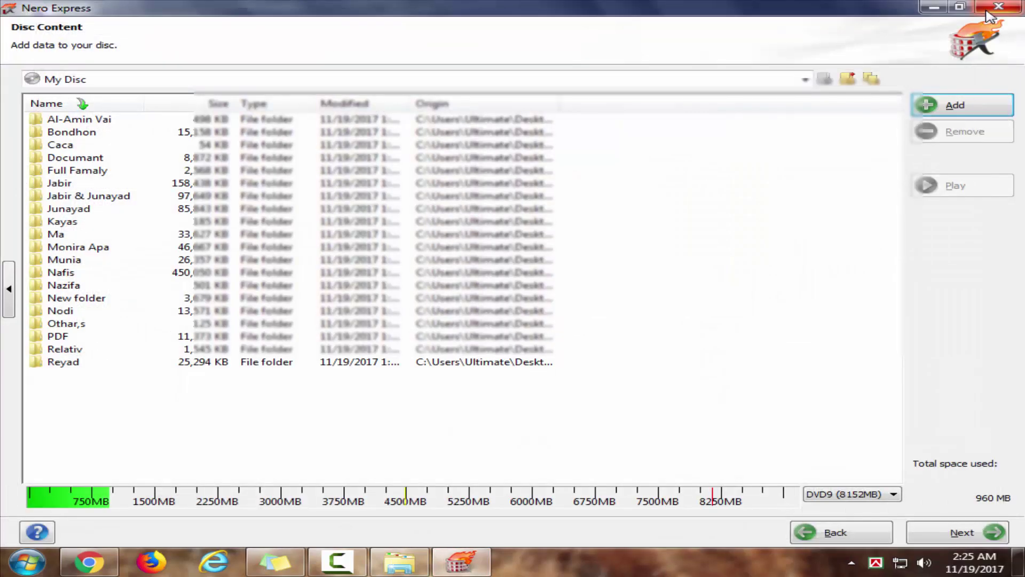
{"action": "left_click_drag", "start_coordinate": [136, 399], "coordinate": [390, 120]}
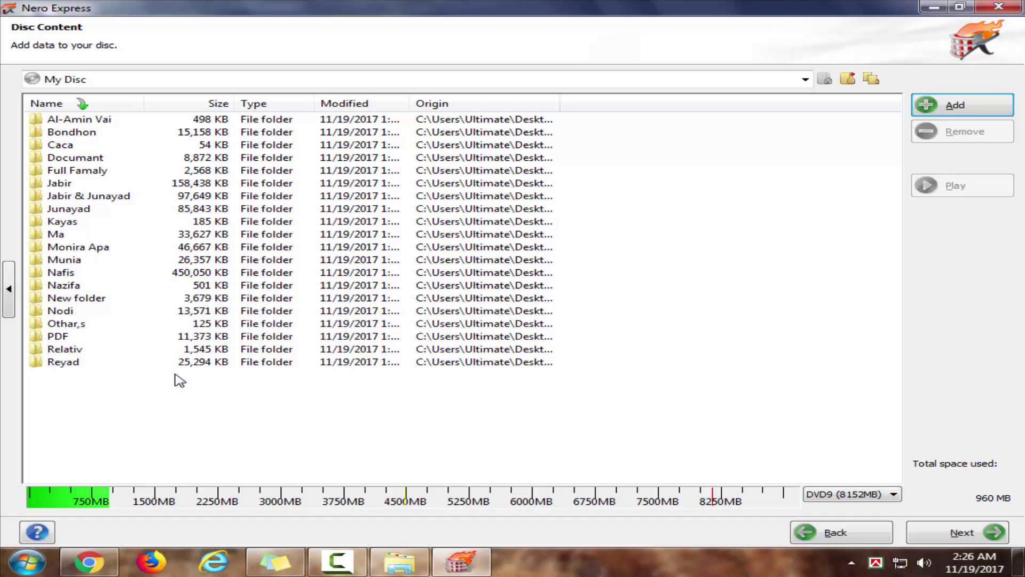
View the drives listed in Computer, and dismiss the AutoPlay dialog for DVD RW Drive (G:).
{"action": "left_click", "coordinate": [931, 8]}
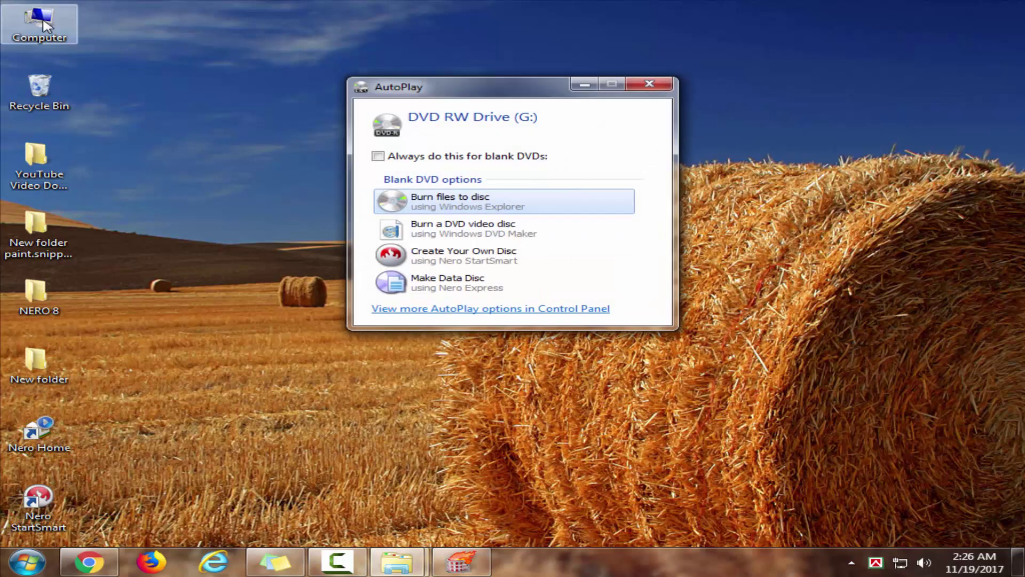
{"action": "double_click", "coordinate": [44, 24]}
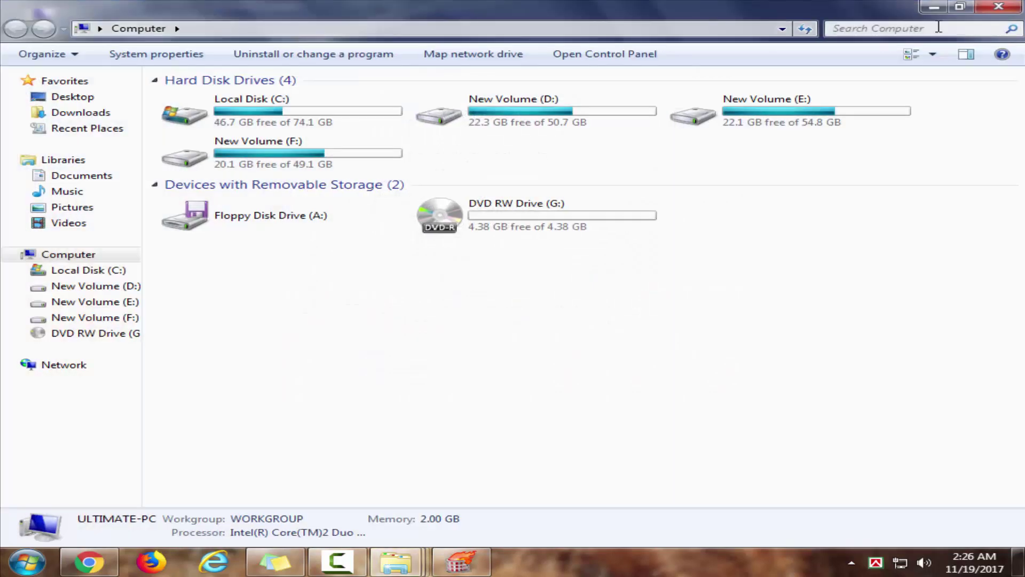
{"action": "left_click", "coordinate": [933, 10]}
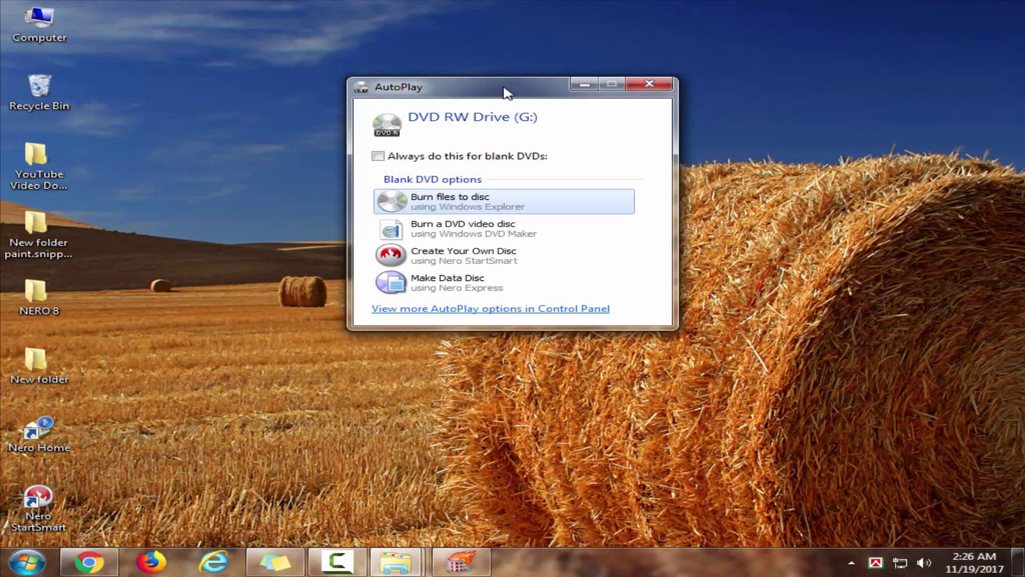
{"action": "mouse_move", "coordinate": [504, 92]}
{"action": "left_mouse_down"}
{"action": "mouse_move", "coordinate": [581, 91]}
{"action": "mouse_move", "coordinate": [491, 99]}
{"action": "left_mouse_up"}
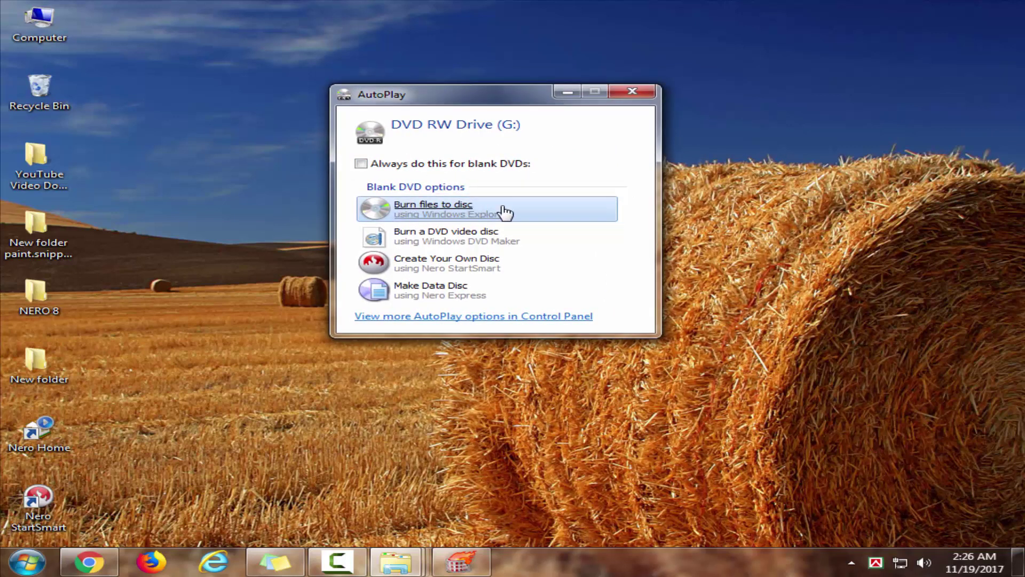
{"action": "left_click", "coordinate": [632, 92]}
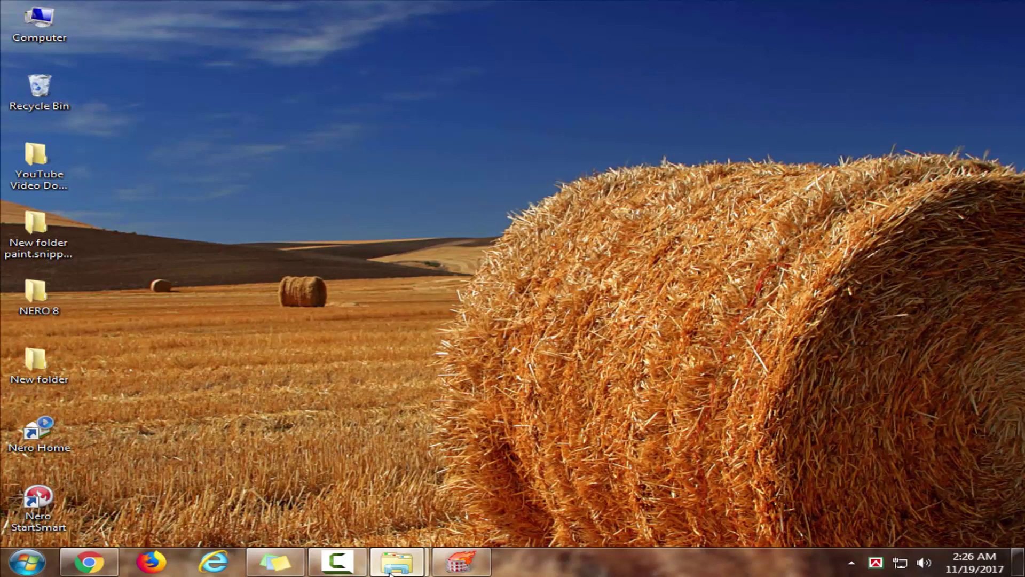
Check the free space of DVD RW Drive (G:) in the Computer window, close it, and return to Nero Express.
{"action": "mouse_move", "coordinate": [396, 561]}
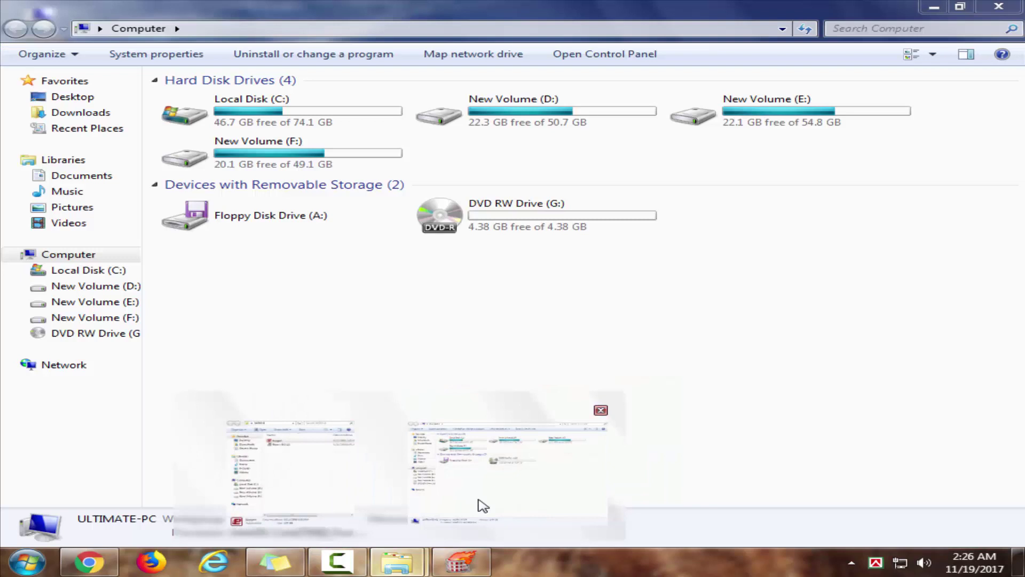
{"action": "left_click", "coordinate": [481, 443]}
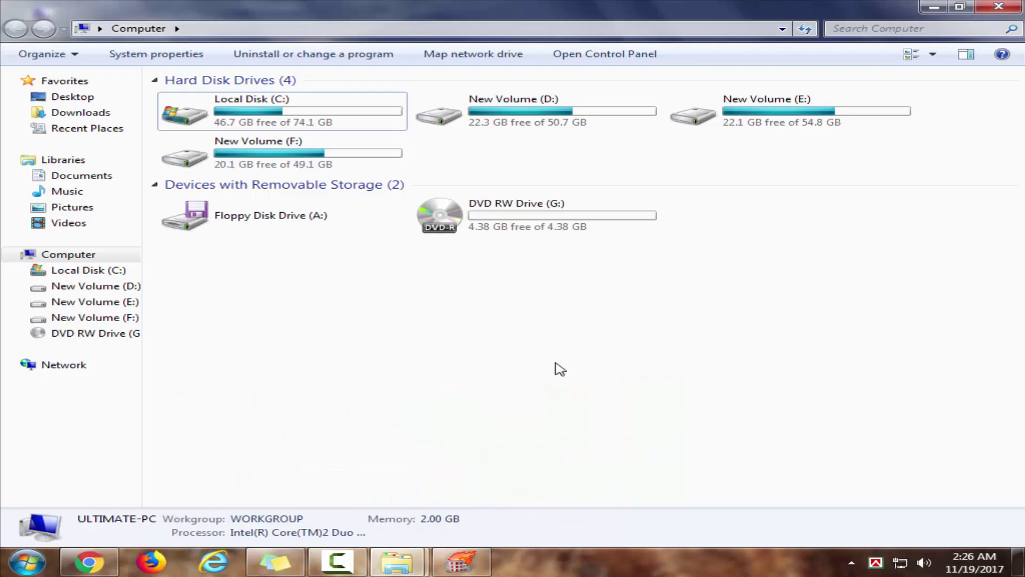
{"action": "mouse_move", "coordinate": [524, 240]}
{"action": "mouse_move", "coordinate": [491, 234]}
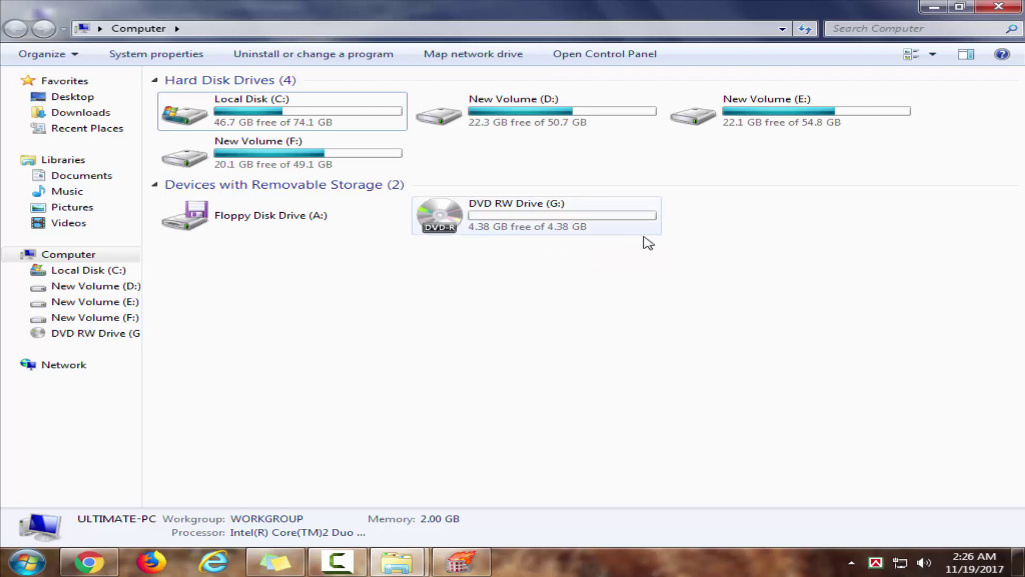
{"action": "left_click", "coordinate": [1009, 6]}
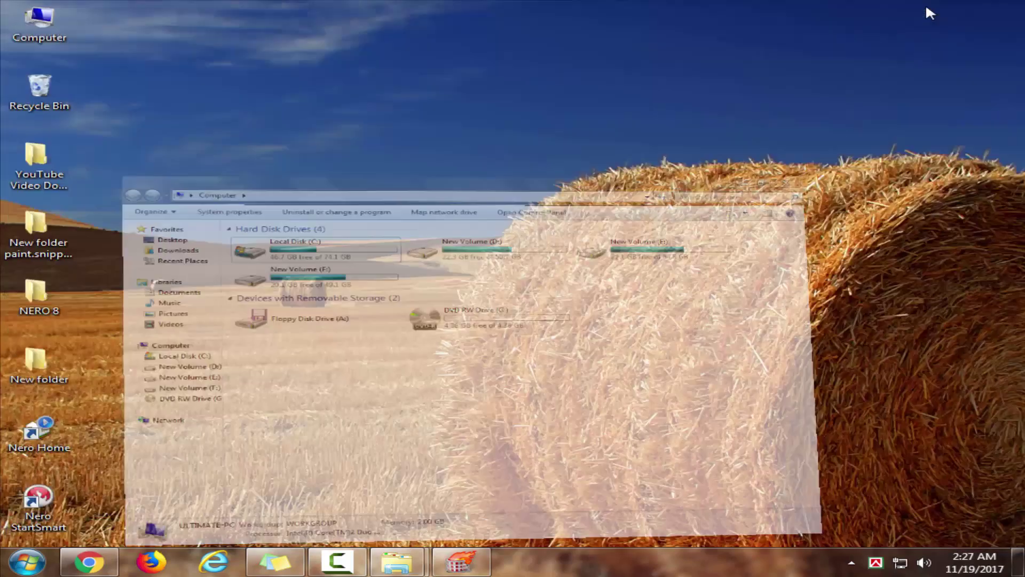
{"action": "left_click", "coordinate": [470, 565]}
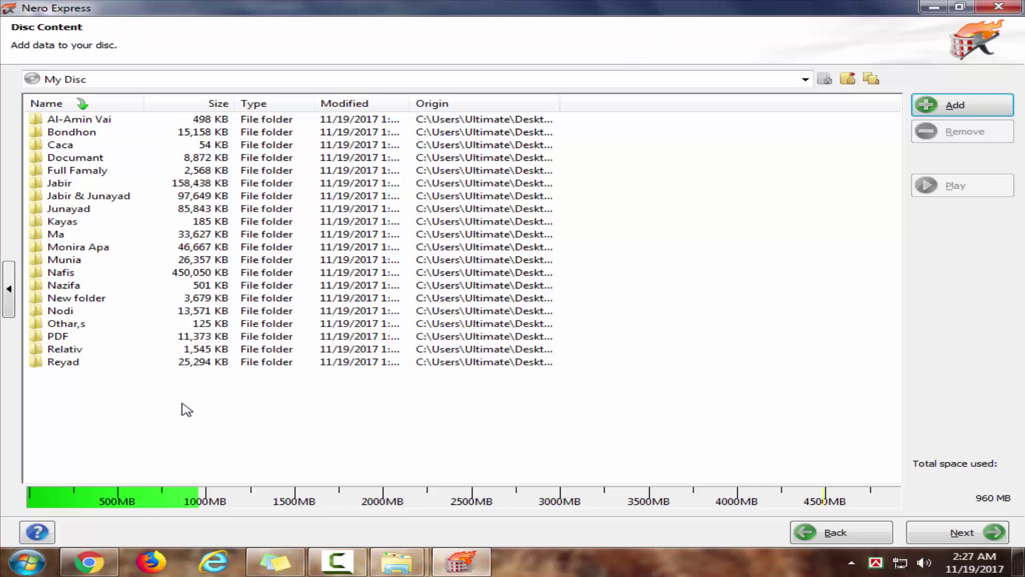
Name the disc Documant, burn it as a multisession DVD on recorder G:, and acknowledge the completion message.
{"action": "left_click", "coordinate": [982, 528]}
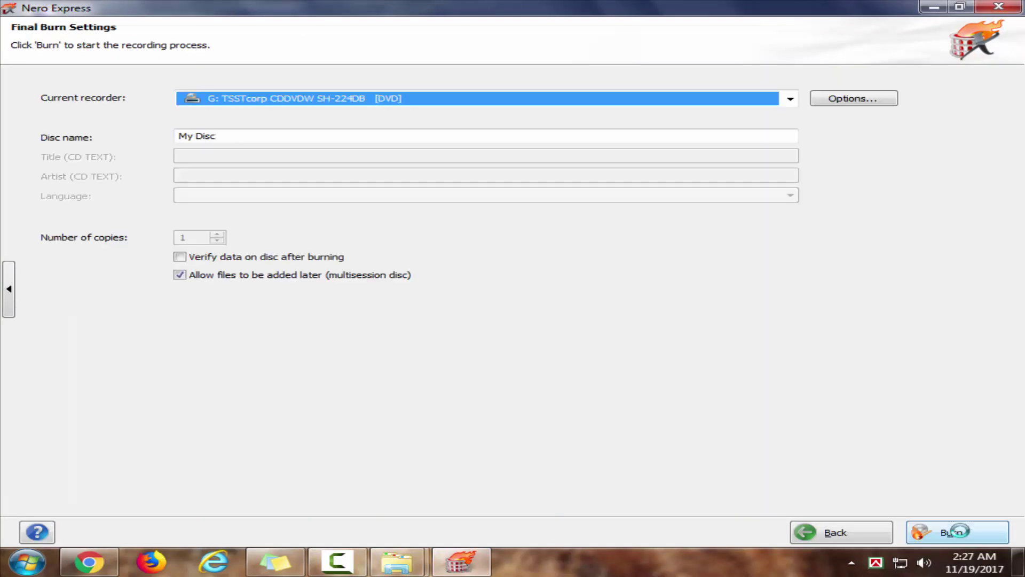
{"action": "left_click", "coordinate": [216, 138]}
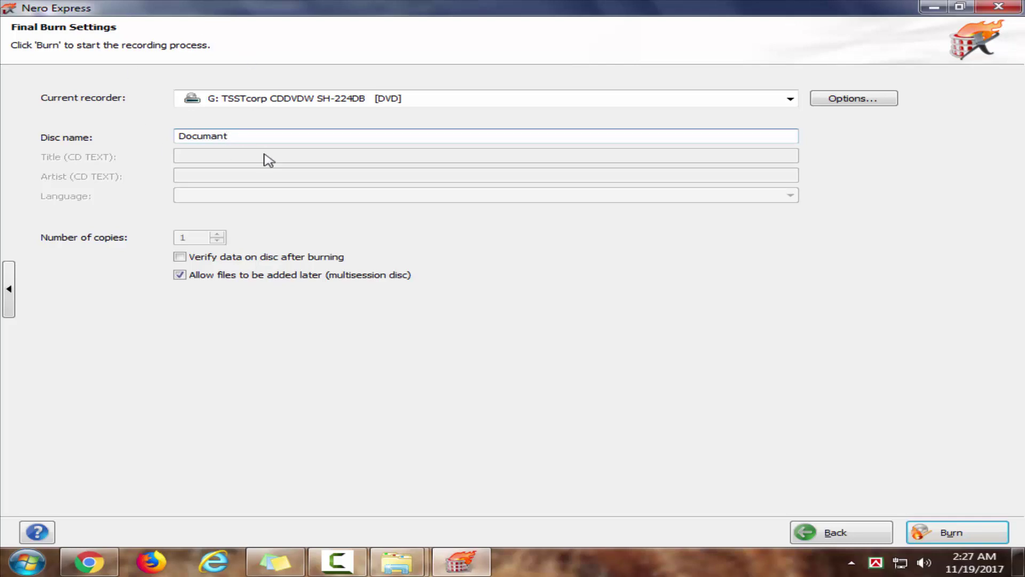
{"action": "left_click", "coordinate": [967, 533]}
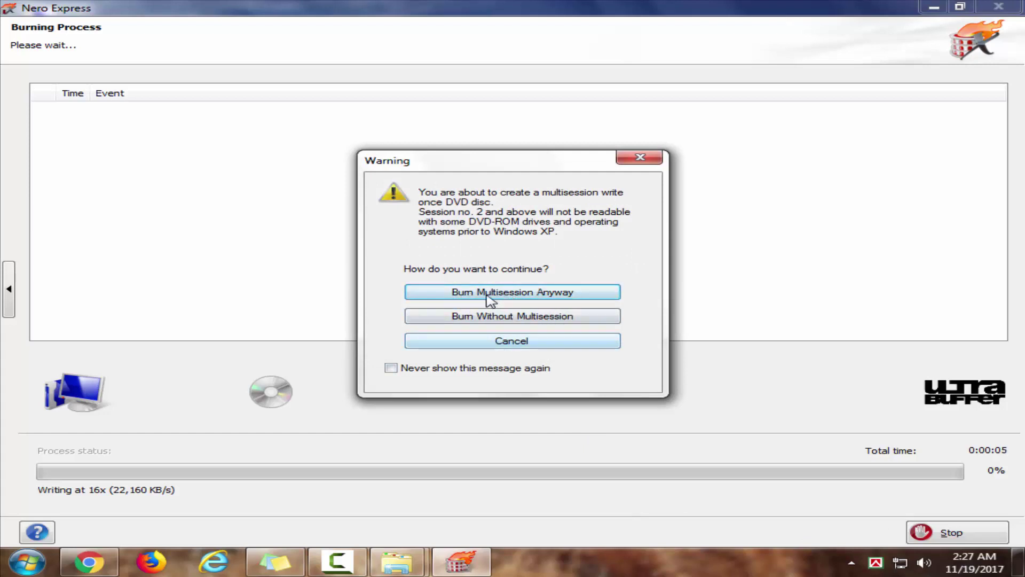
{"action": "left_click", "coordinate": [527, 293]}
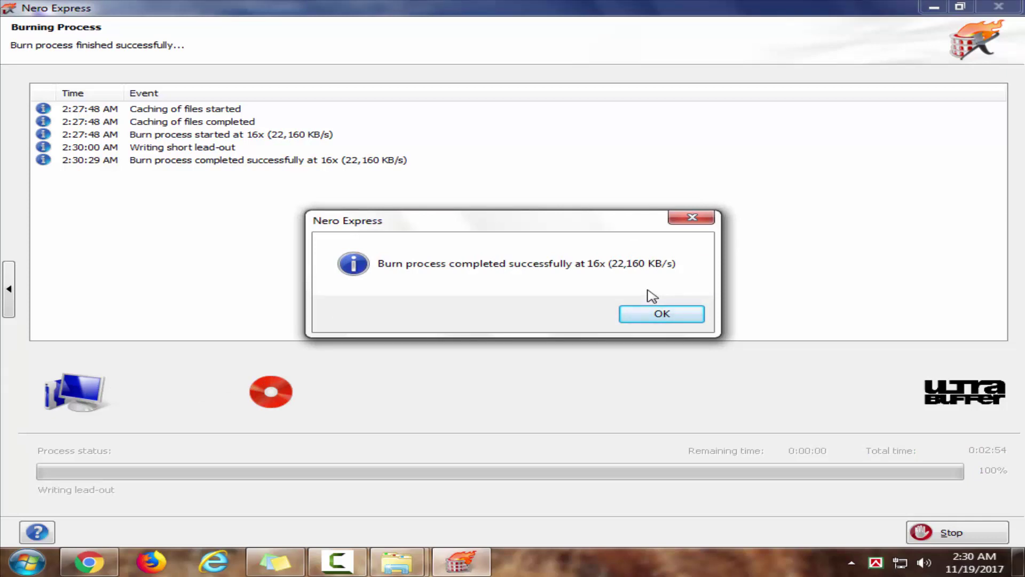
{"action": "left_click", "coordinate": [672, 316]}
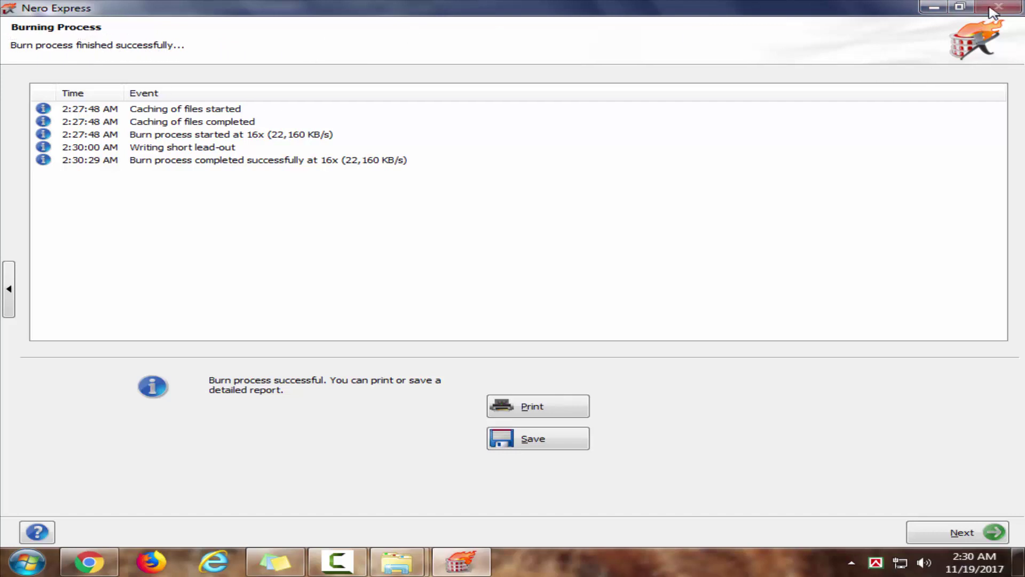
Minimize Nero Express and dismiss the AutoPlay dialog for the burned disc in DVD RW Drive (G:).
{"action": "left_click", "coordinate": [934, 8]}
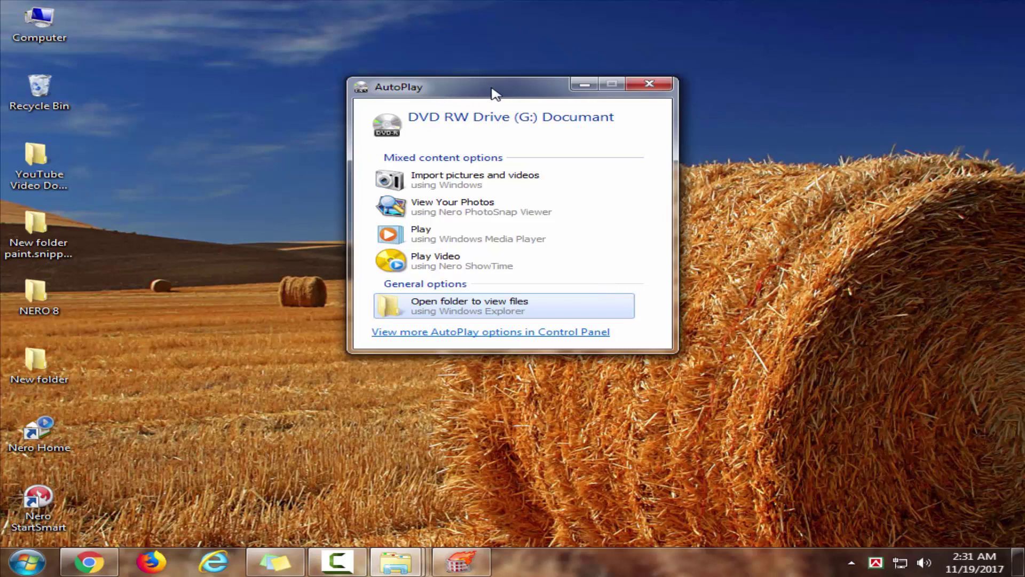
{"action": "left_click_drag", "start_coordinate": [492, 91], "coordinate": [463, 92]}
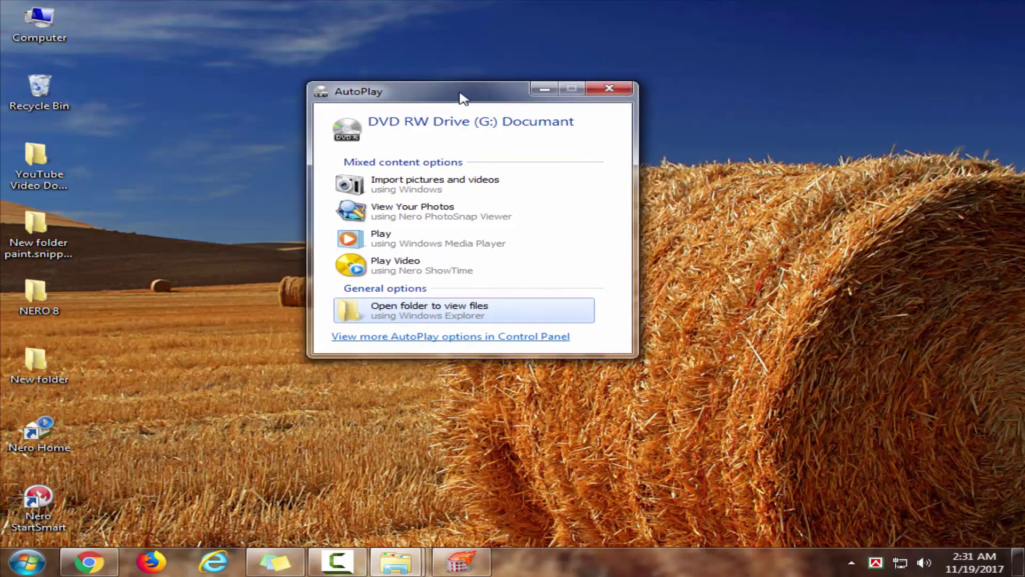
{"action": "left_click", "coordinate": [609, 89]}
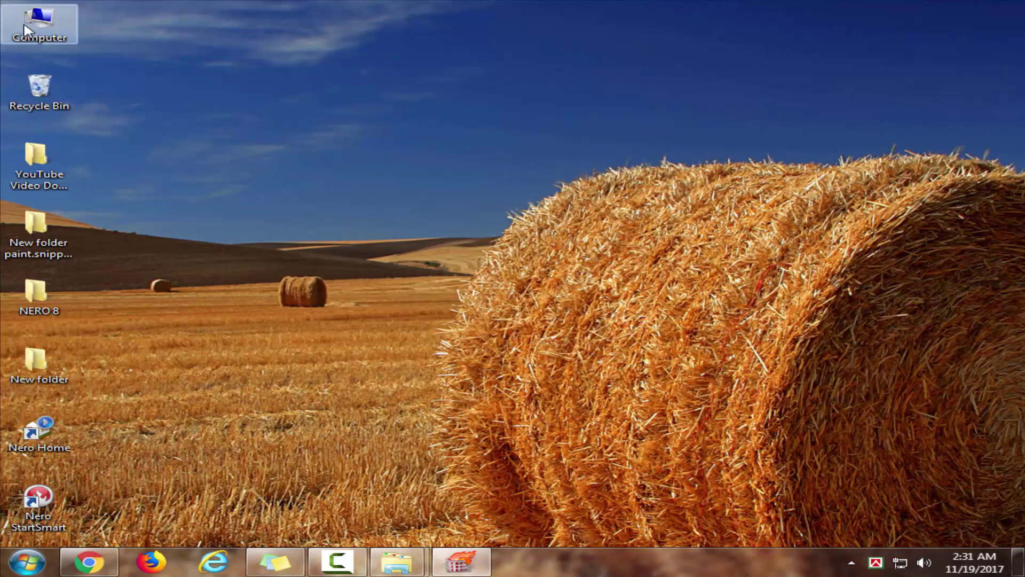
View the drives in a maximized Computer window and open the burned disc in DVD RW Drive (G:).
{"action": "double_click", "coordinate": [39, 21]}
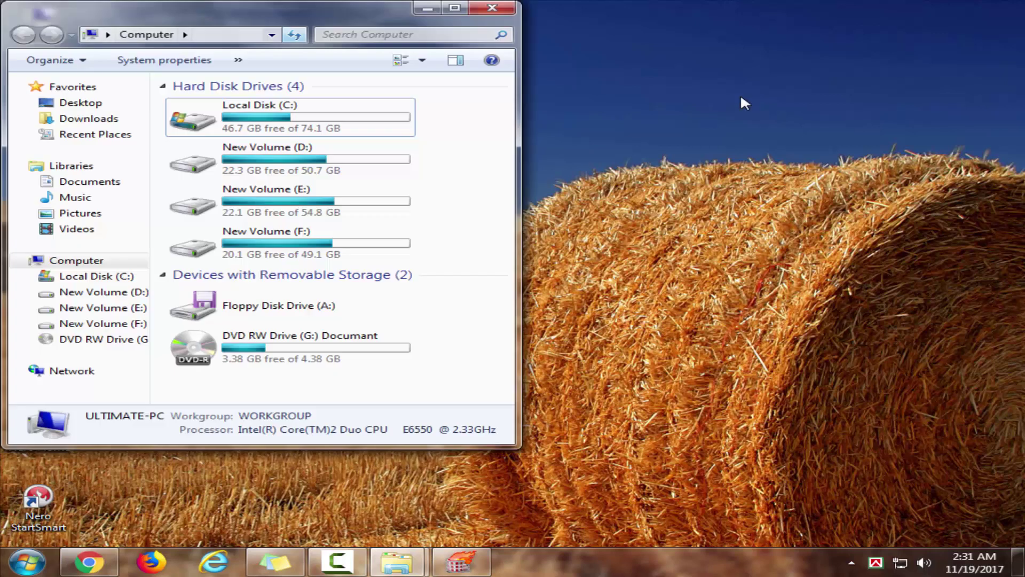
{"action": "double_click", "coordinate": [298, 16]}
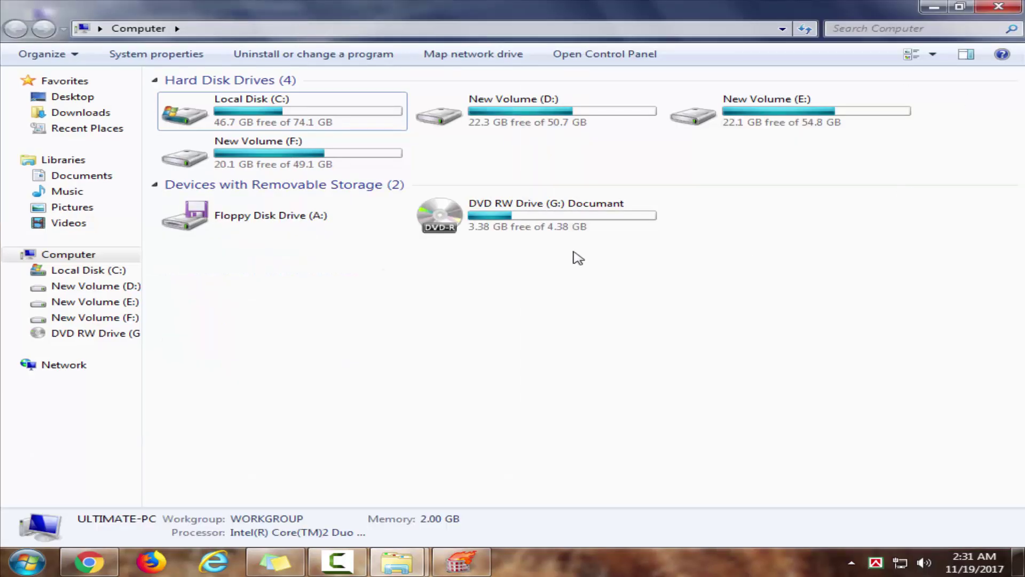
{"action": "double_click", "coordinate": [537, 227]}
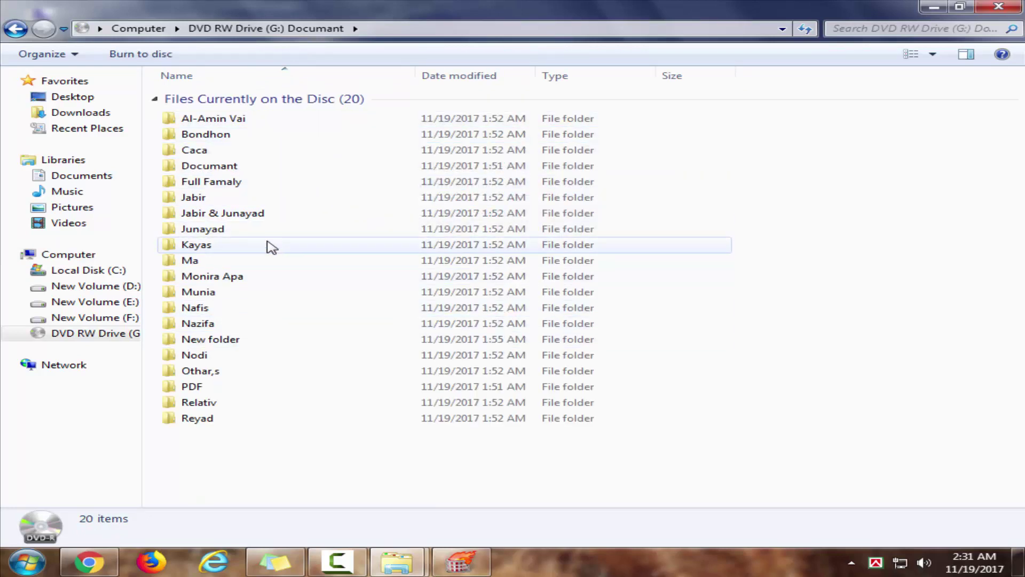
Examine the files in the burned disc's Documant folder and close the Explorer window.
{"action": "double_click", "coordinate": [228, 165]}
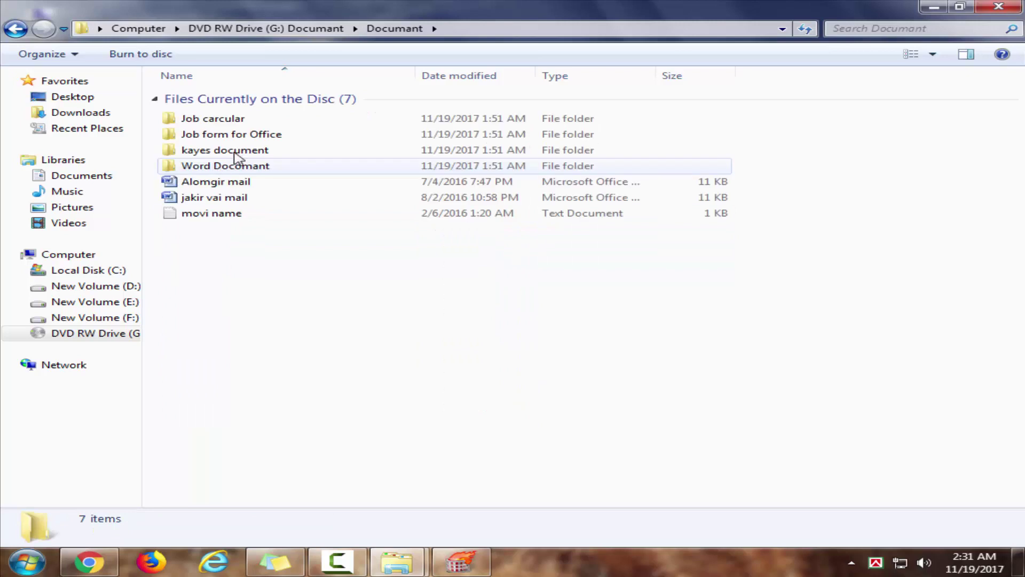
{"action": "key", "text": "Down"}
{"action": "key", "text": "Down"}
{"action": "key", "text": "Down"}
{"action": "key", "text": "Down"}
{"action": "key", "text": "Down"}
{"action": "key", "text": "Down"}
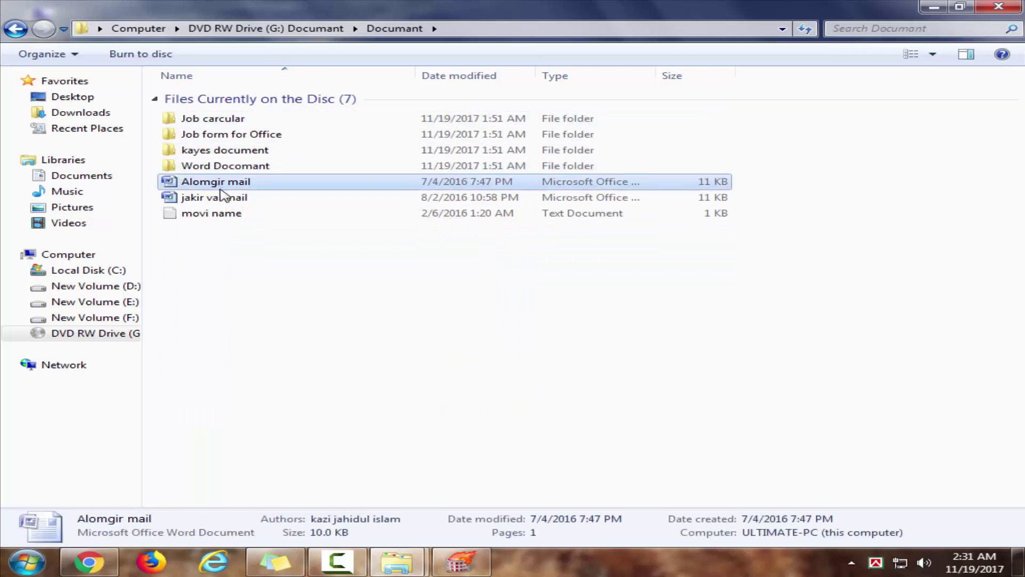
{"action": "left_click", "coordinate": [206, 255]}
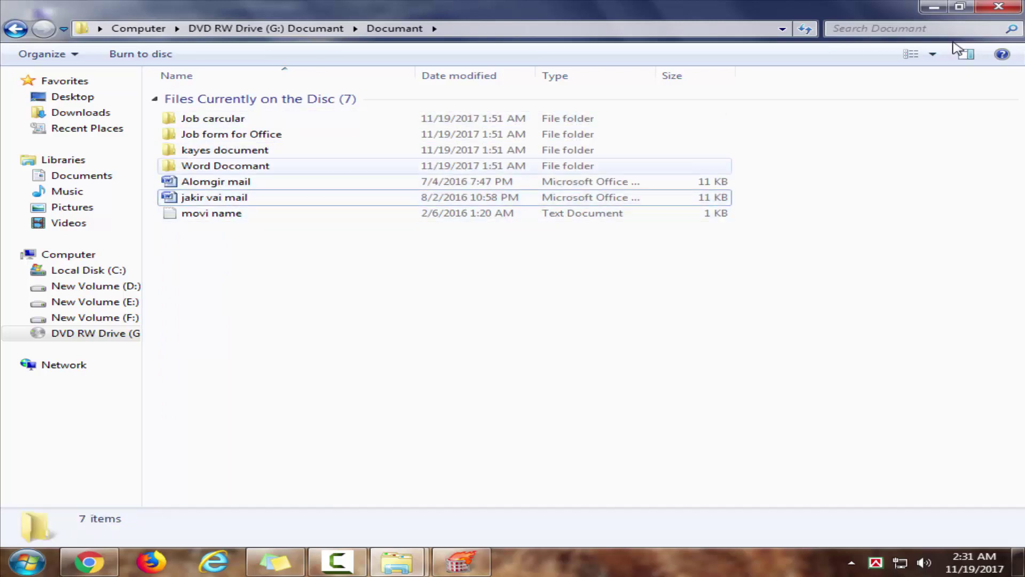
{"action": "left_click", "coordinate": [999, 7]}
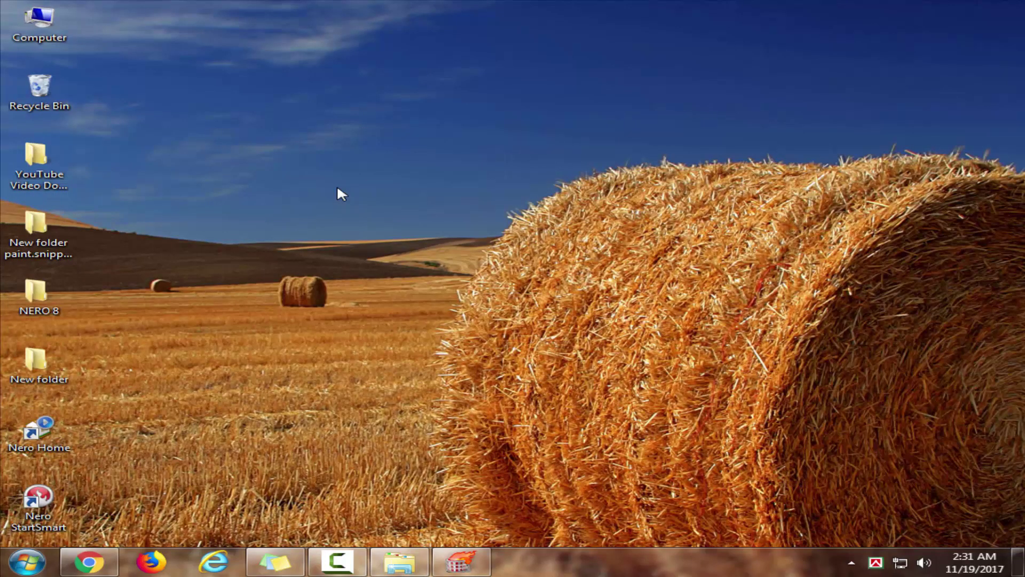